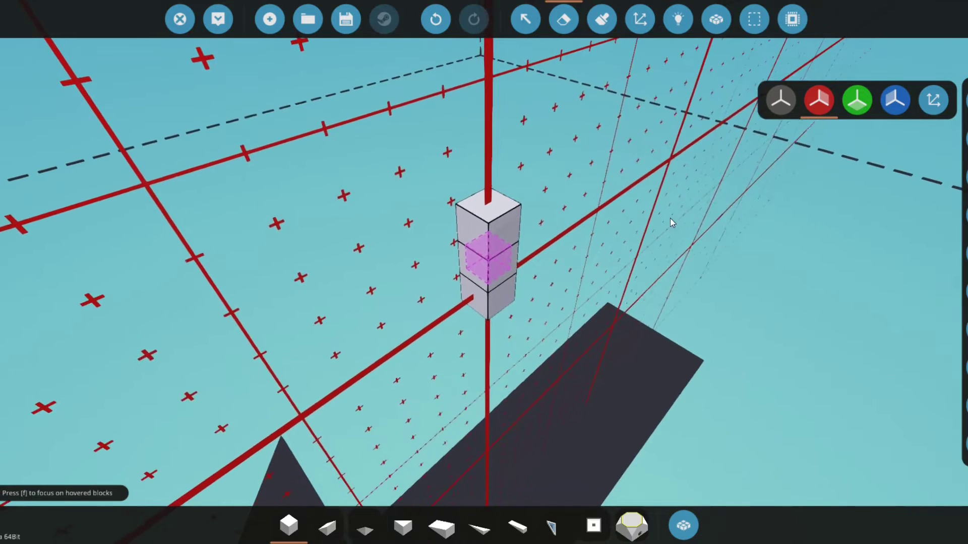
- Place a Modular Engine Cylinder (Straight) on top of the block stack and delete the two blocks directly beneath it
key(q)
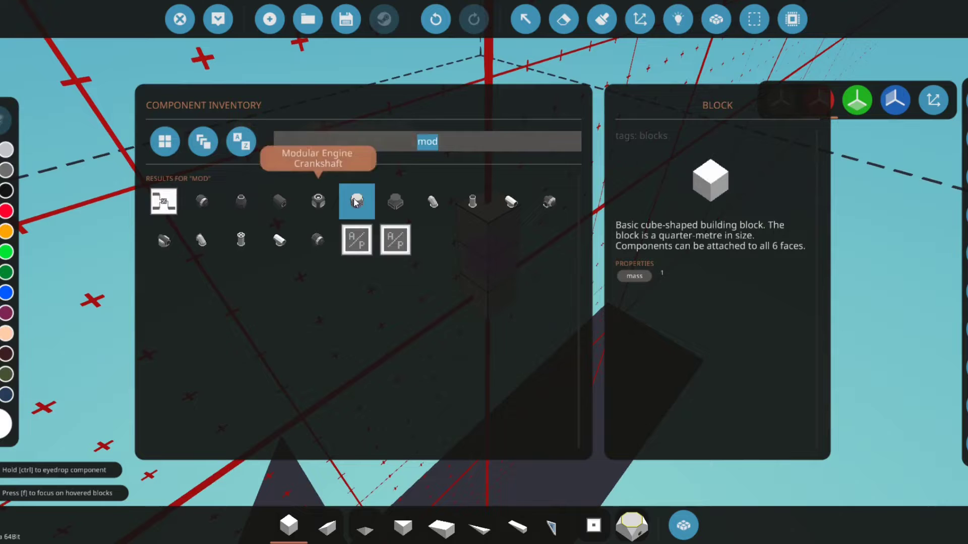
click(363, 202)
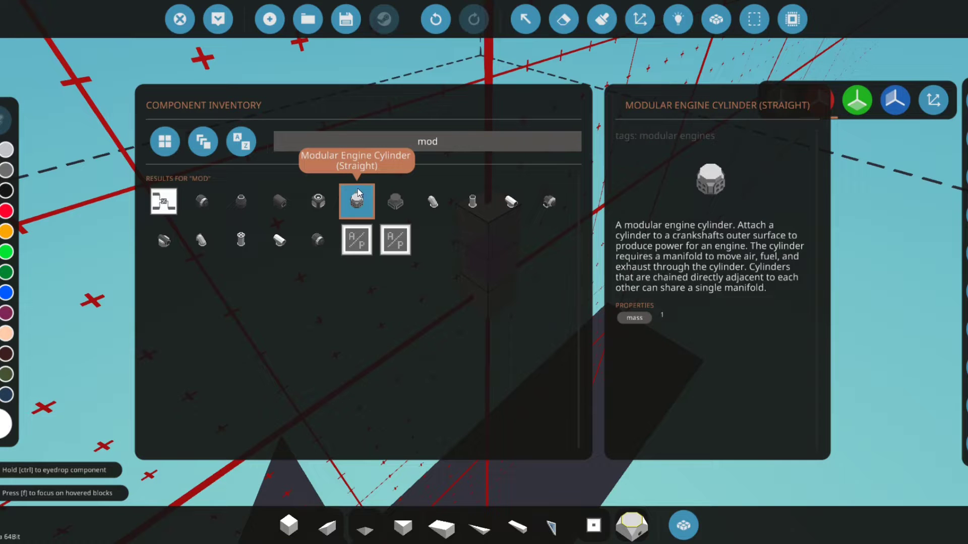
click(359, 195)
click(492, 197)
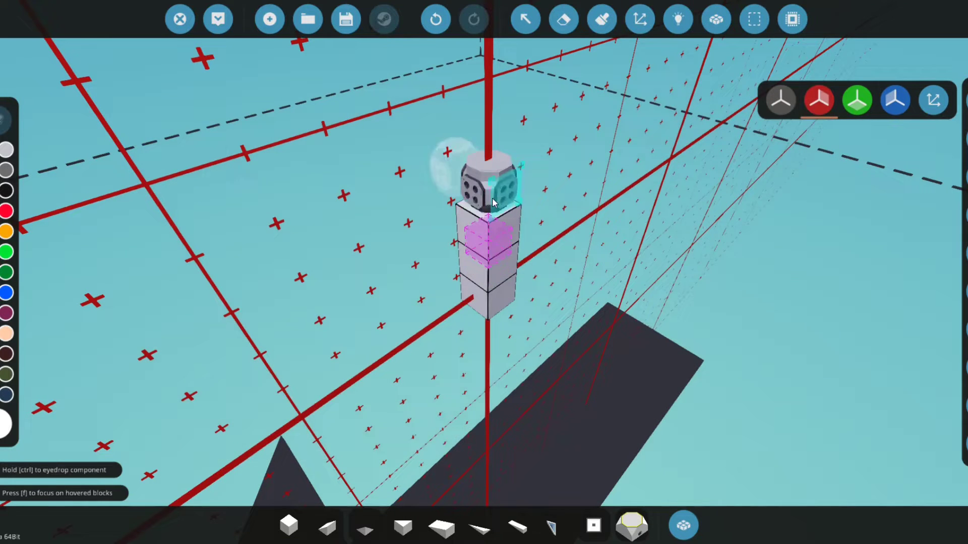
key(2)
key(w)
- Attach a Modular Engine Crankshaft directly beneath the cylinder, rotated so that its shaft opening faces sideways
key(q)
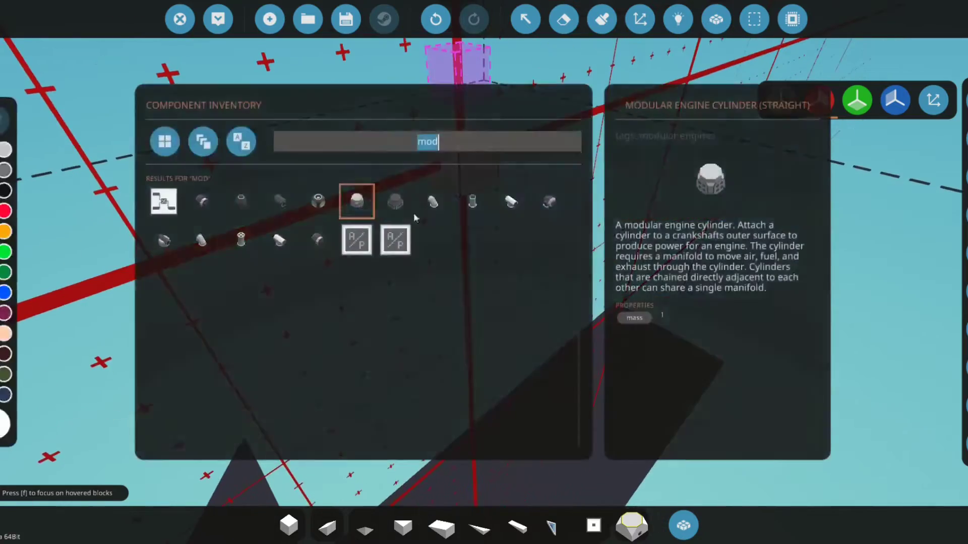
click(319, 202)
key(q)
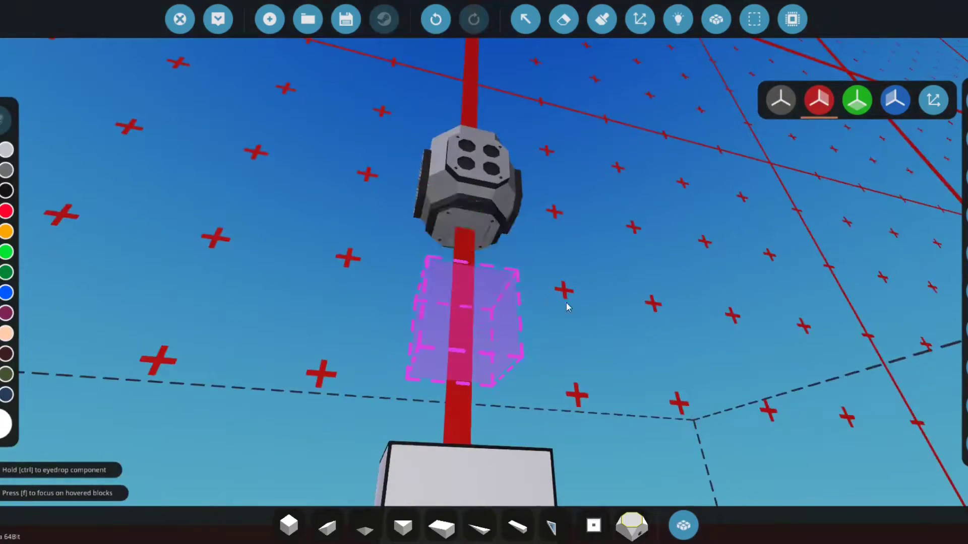
key(w)
key(a)
scroll(615, 268, down, 5)
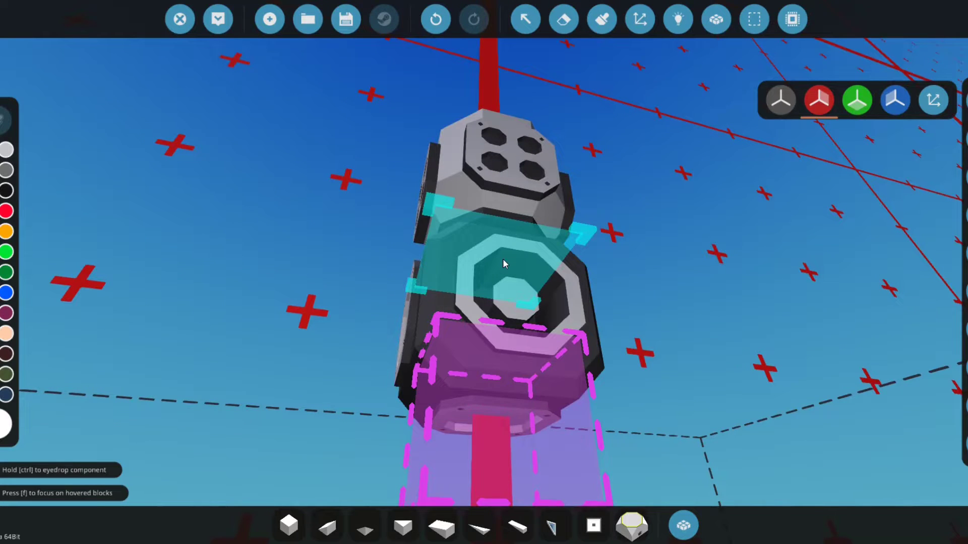
key(l)
key(l)
key(l)
click(503, 259)
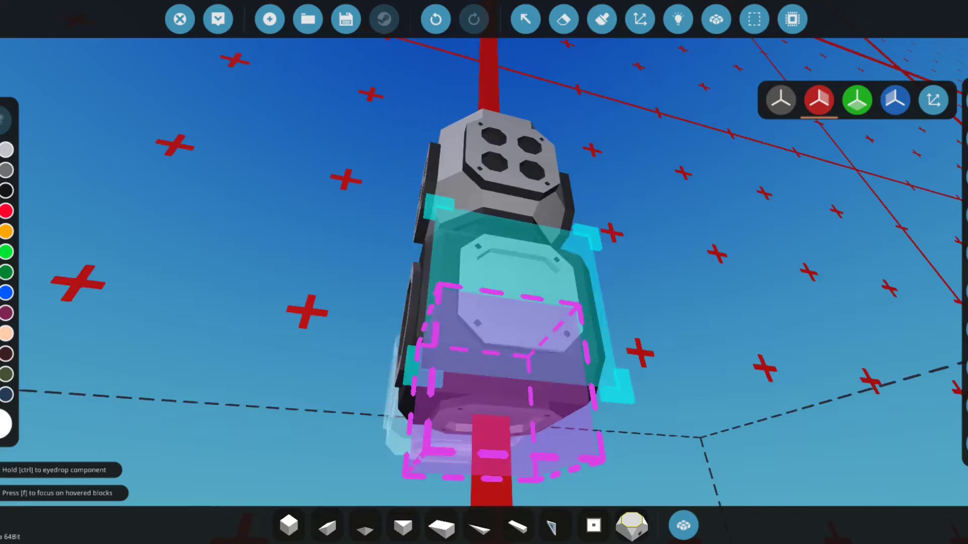
- Attach a Modular Engine Drive Belt to the open shaft end of the crankshaft
key(s)
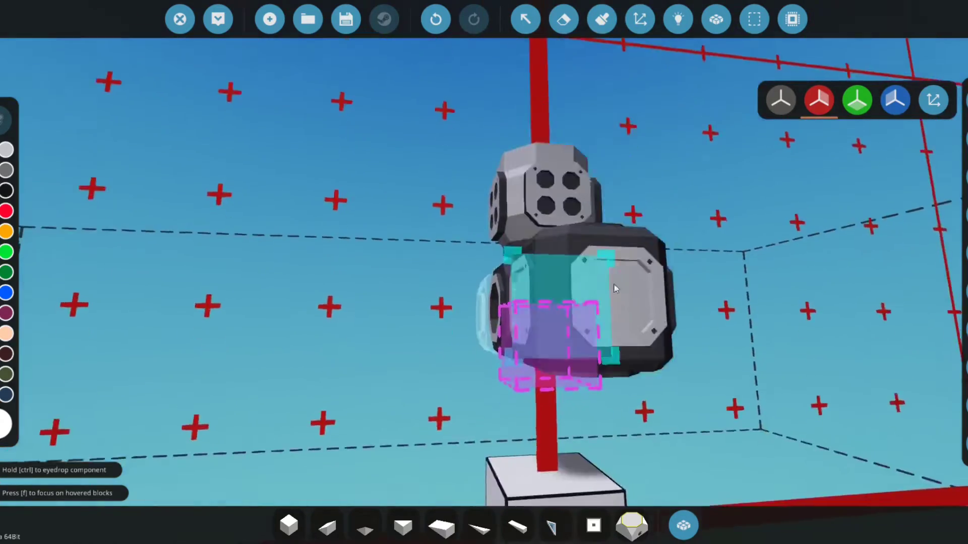
key(Tab)
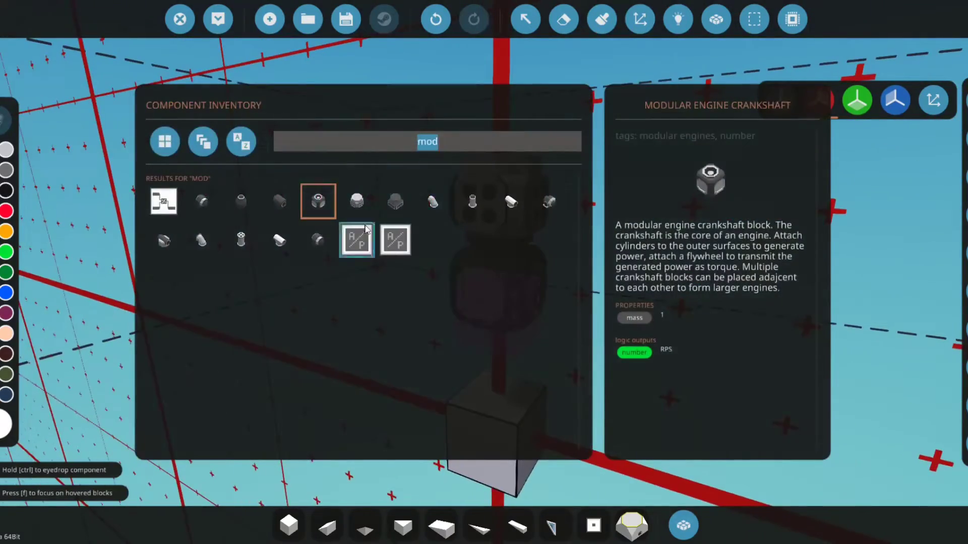
click(388, 201)
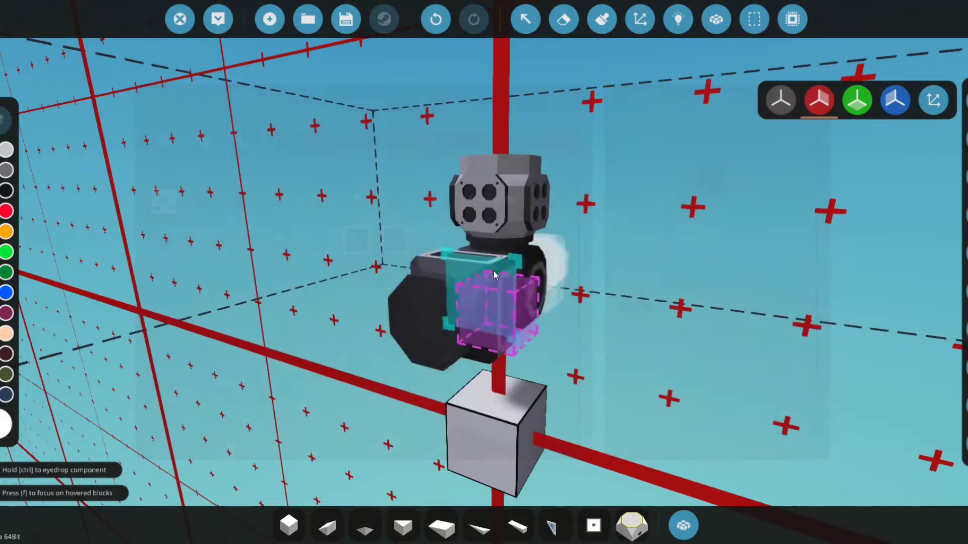
key(e)
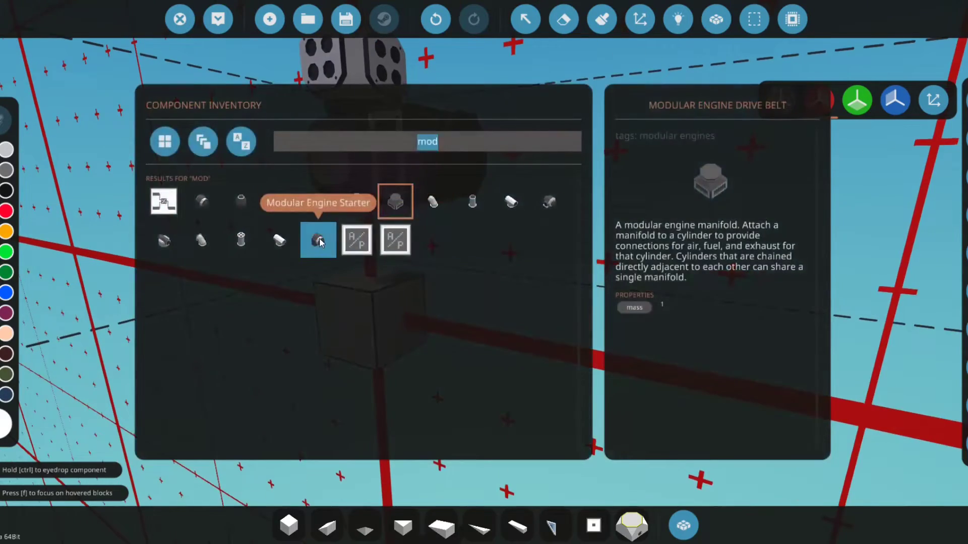
- Attach a Modular Engine Starter to the underside of the drive belt, rotated to fit its connection
click(319, 242)
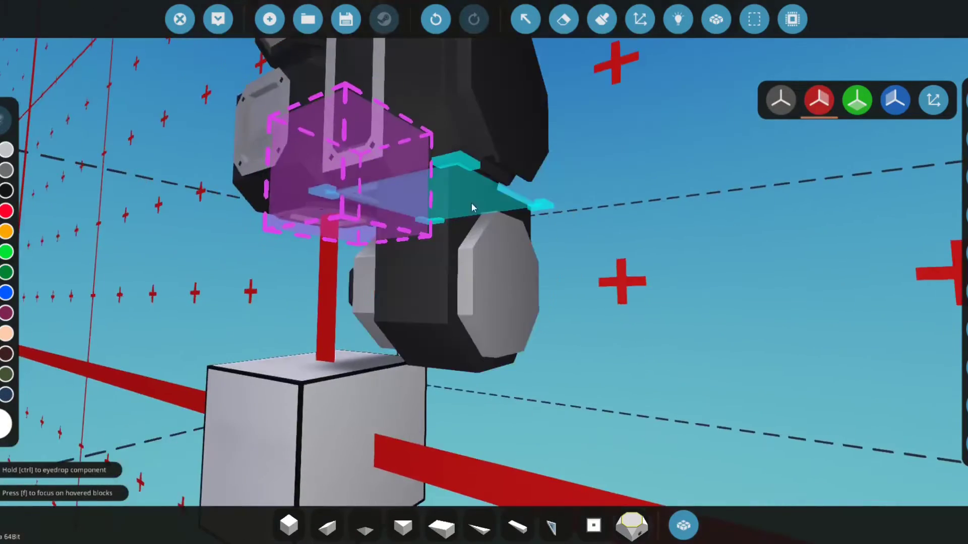
key(l)
key(l)
drag(470, 197, 654, 223)
key(d)
key(a)
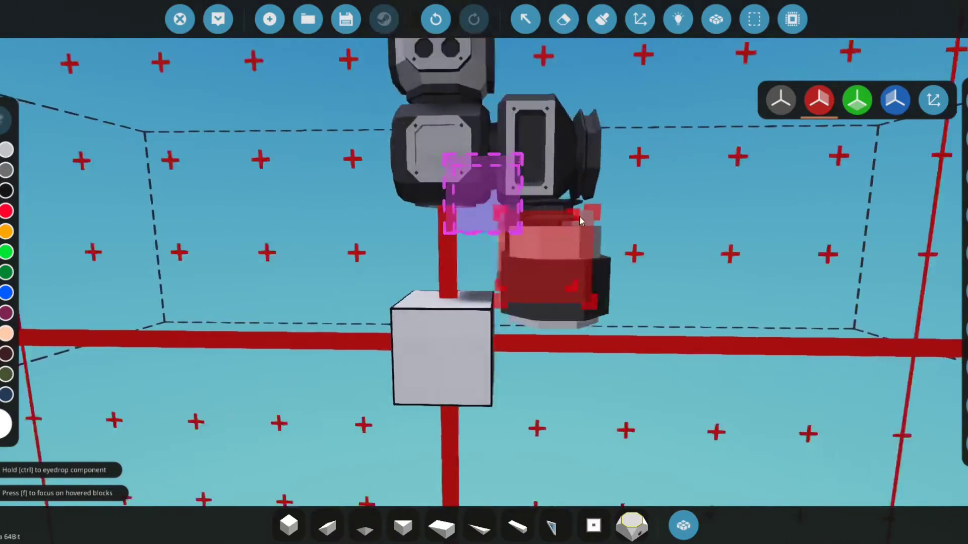
mouse_move(579, 216)
mouse_down()
mouse_move(675, 191)
mouse_move(640, 269)
mouse_move(493, 286)
mouse_up()
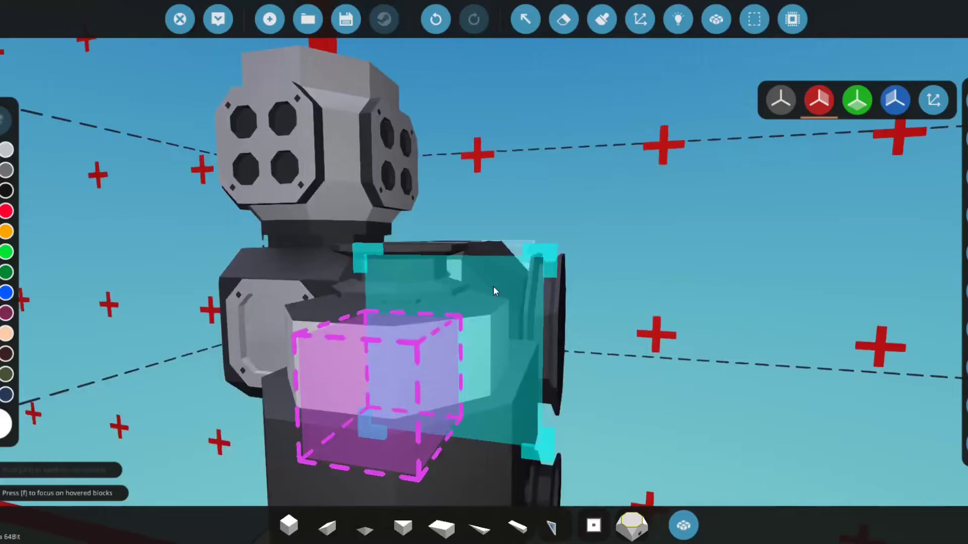
key(x)
key(Tab)
key(Tab)
key(x)
mouse_move(613, 173)
mouse_down()
mouse_move(570, 242)
mouse_move(256, 216)
mouse_up()
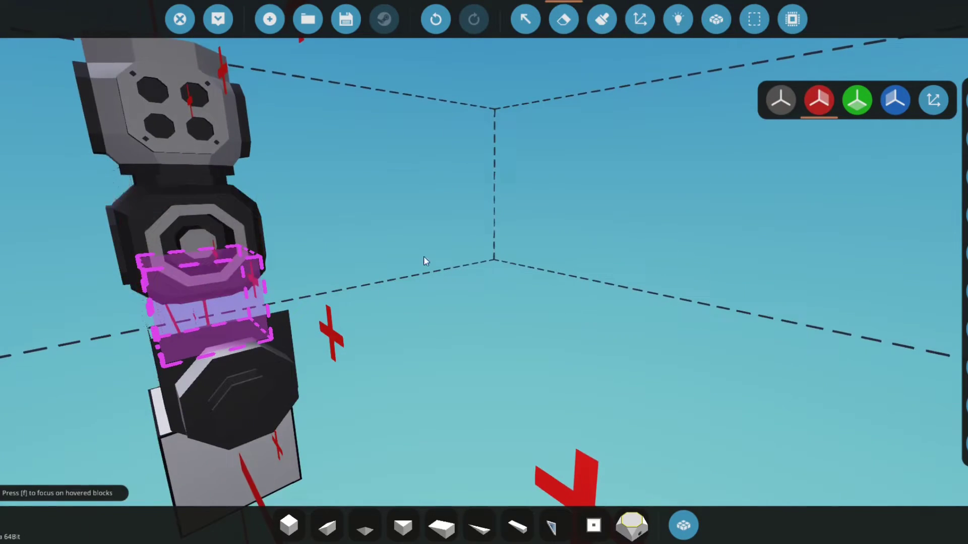
key(q)
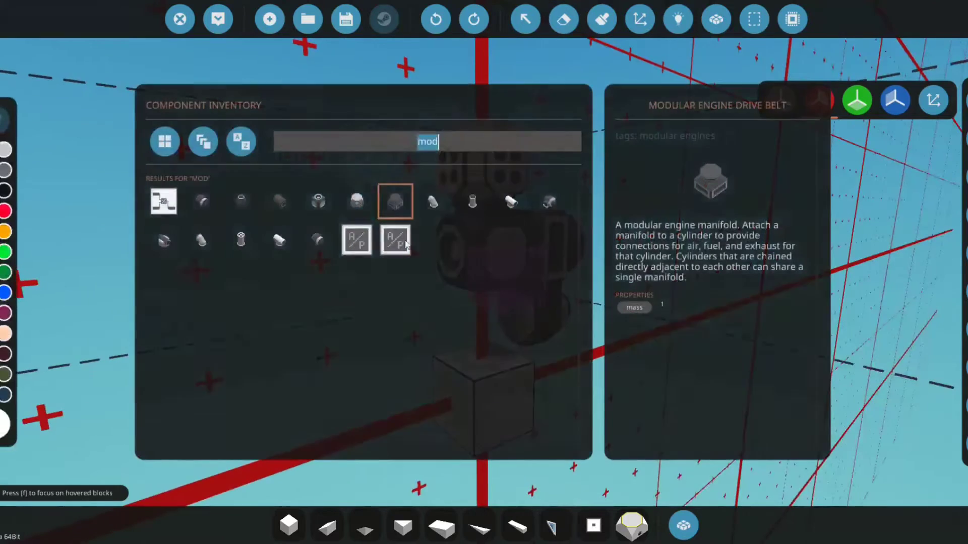
click(318, 240)
key(q)
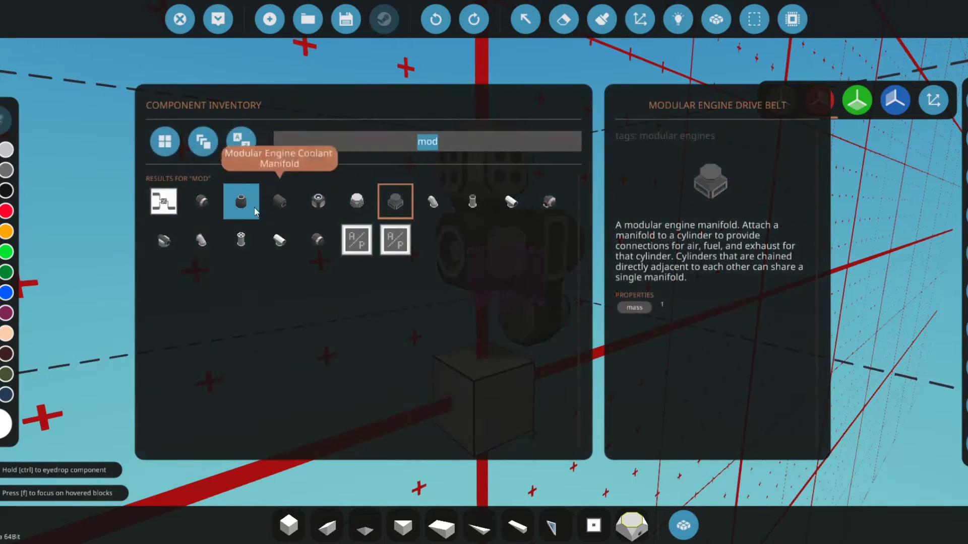
- Turn off the mirror plane and attach a Modular Engine Coolant Manifold to a side of the cylinder
click(276, 214)
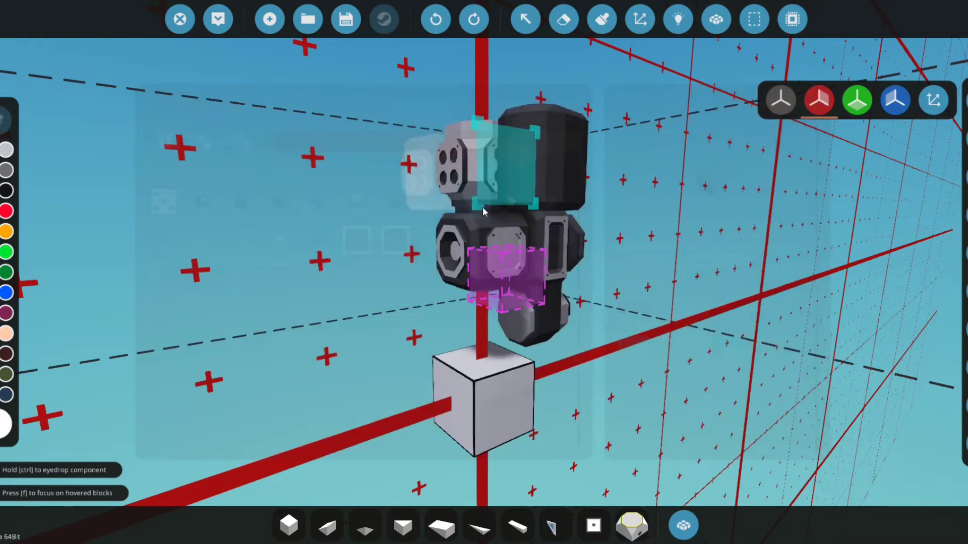
key(q)
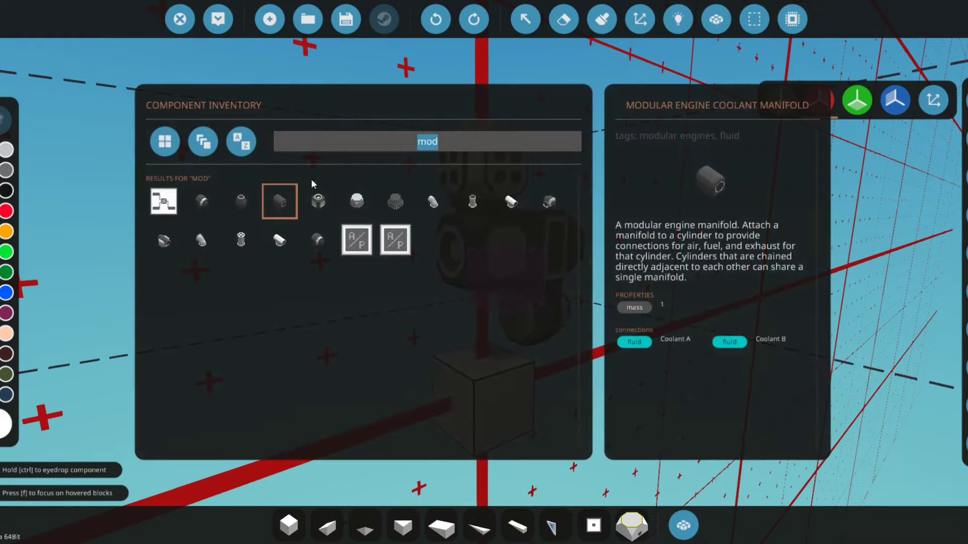
click(278, 202)
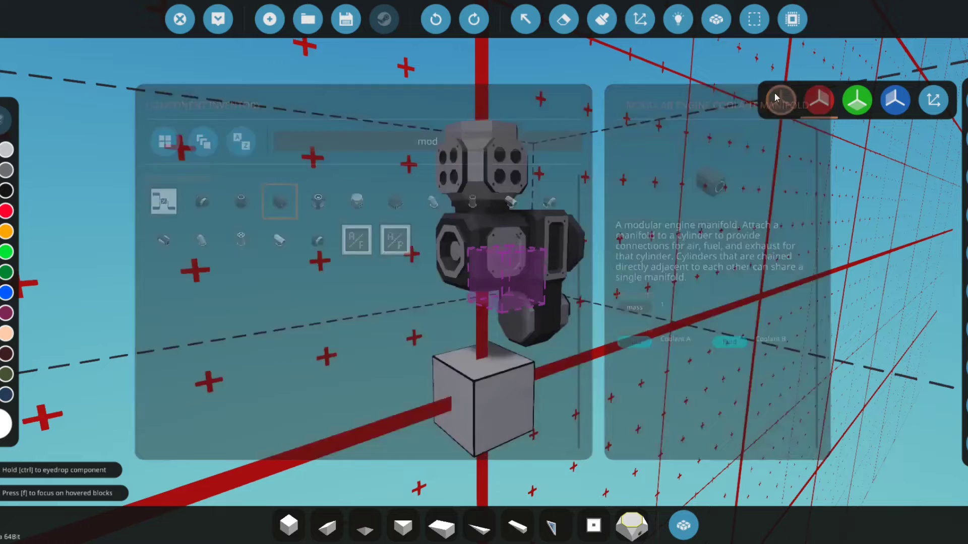
key(k)
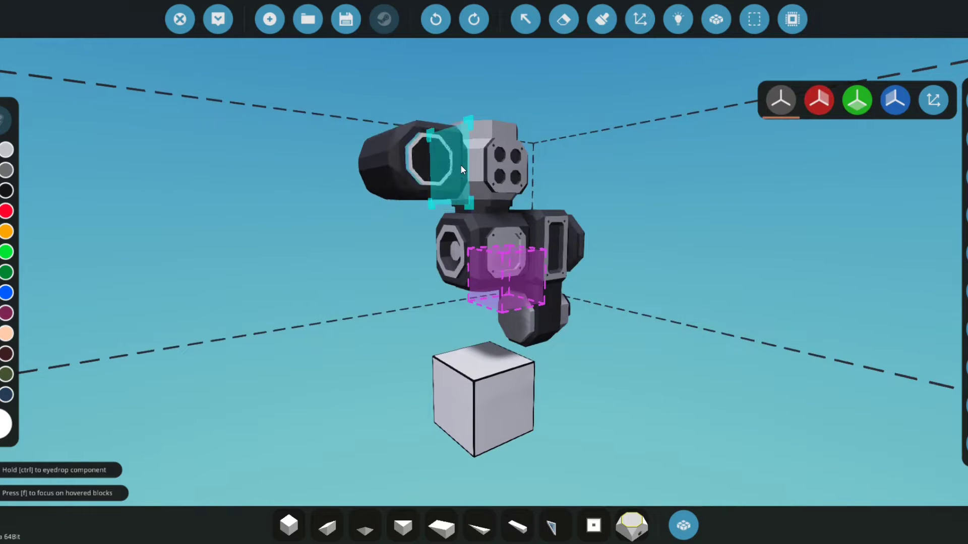
click(461, 165)
key(1)
key(a)
drag(452, 266, 554, 267)
scroll(484, 242, down, 4)
key(a)
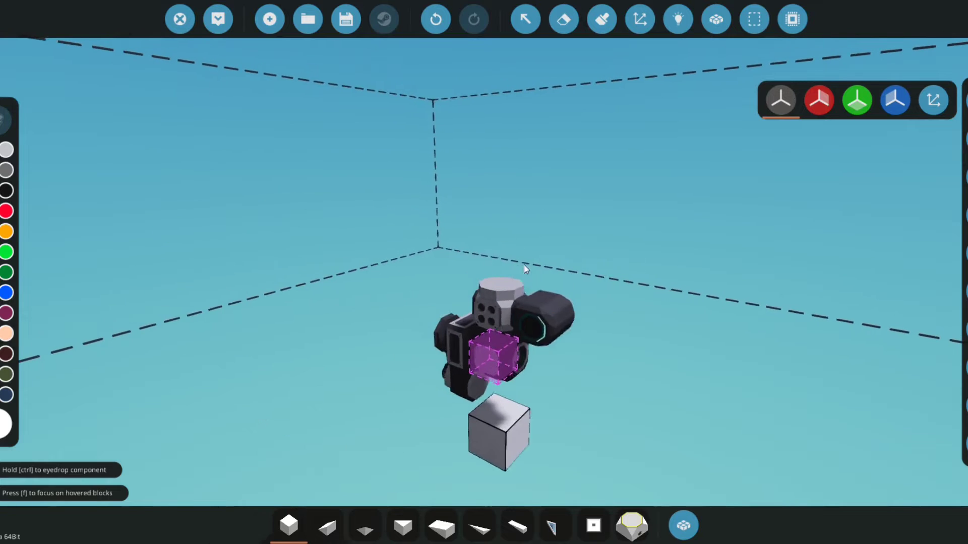
- Find the Fluid Heat Radiator with the search "rad" and place it lying flat above the engine with its fluid ports facing down
key(Tab)
text(rad)
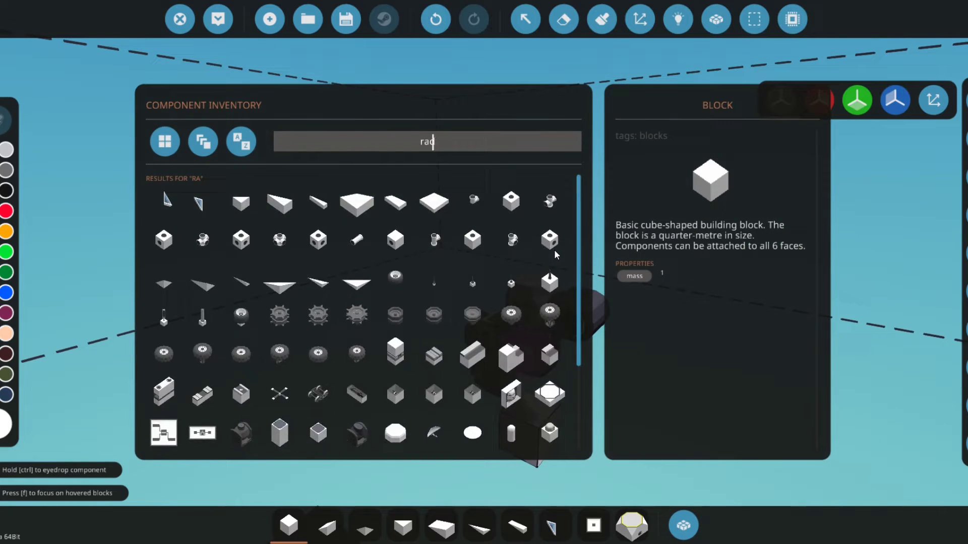
click(242, 232)
key(w)
key(i)
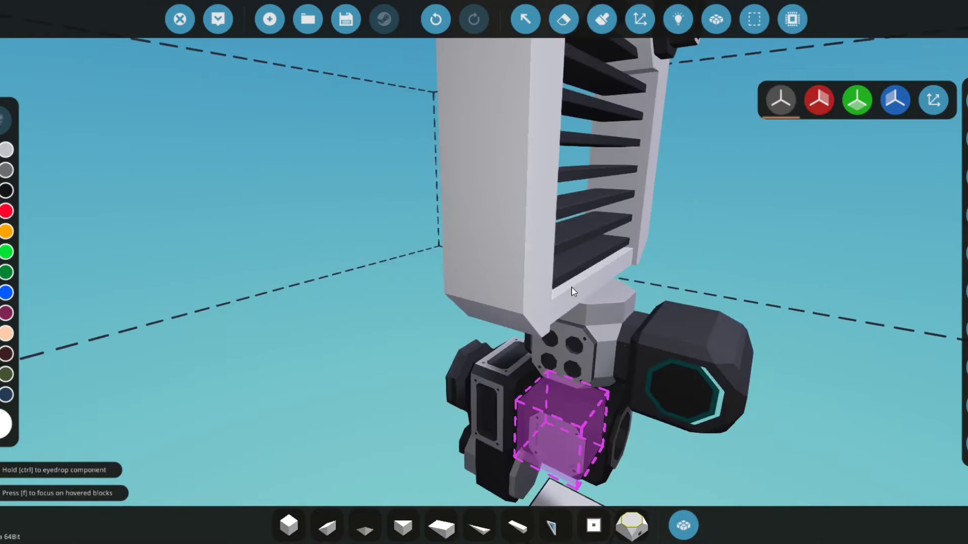
key(u)
key(i)
key(u)
key(i)
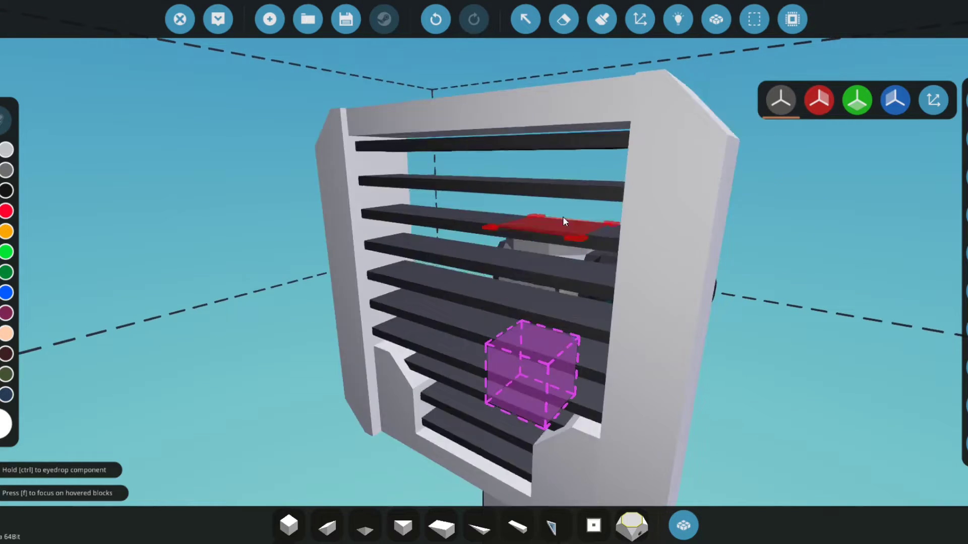
key(d)
key(u)
key(i)
key(s)
key(u)
- Find the Pipe Angle with the search "pip" and connect both coolant manifold ports to the radiator's fluid ports
key(Tab)
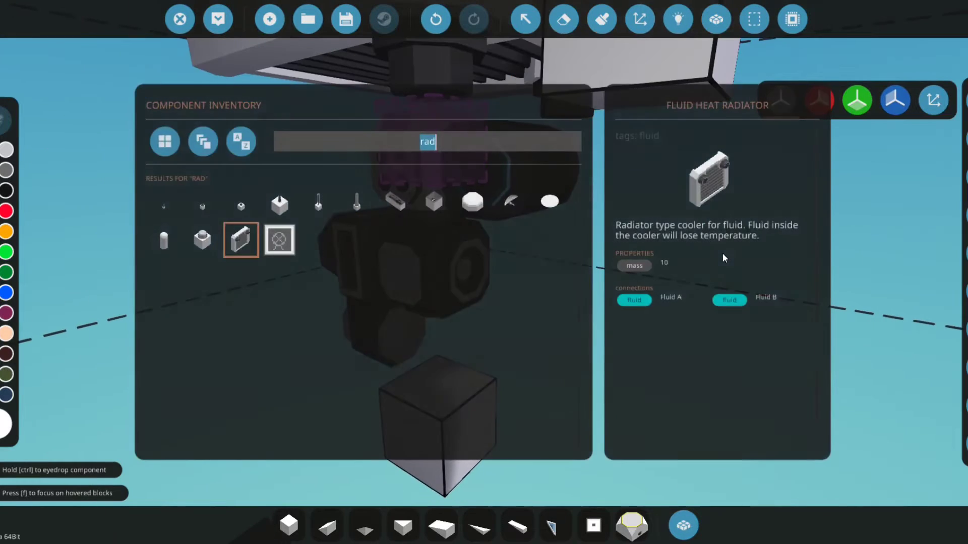
text(pip)
click(168, 217)
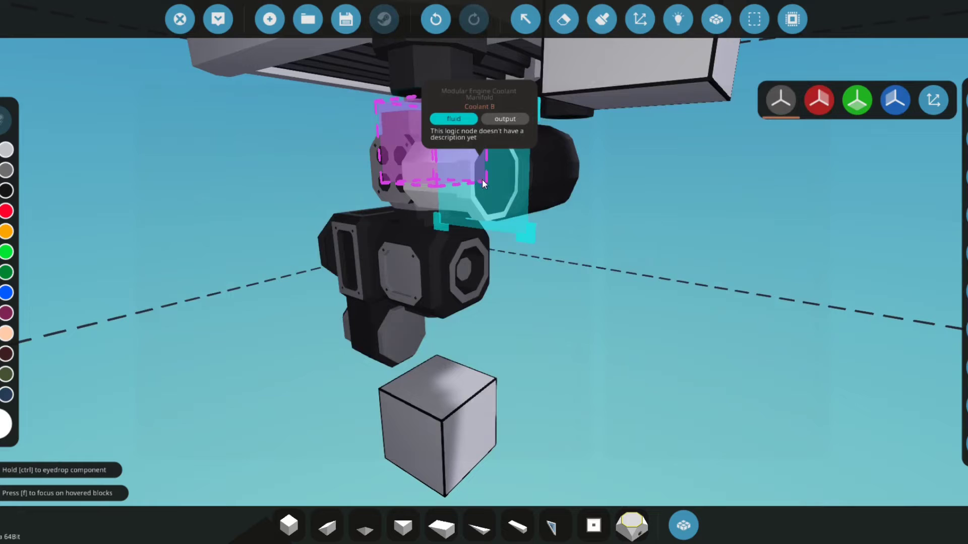
key(i)
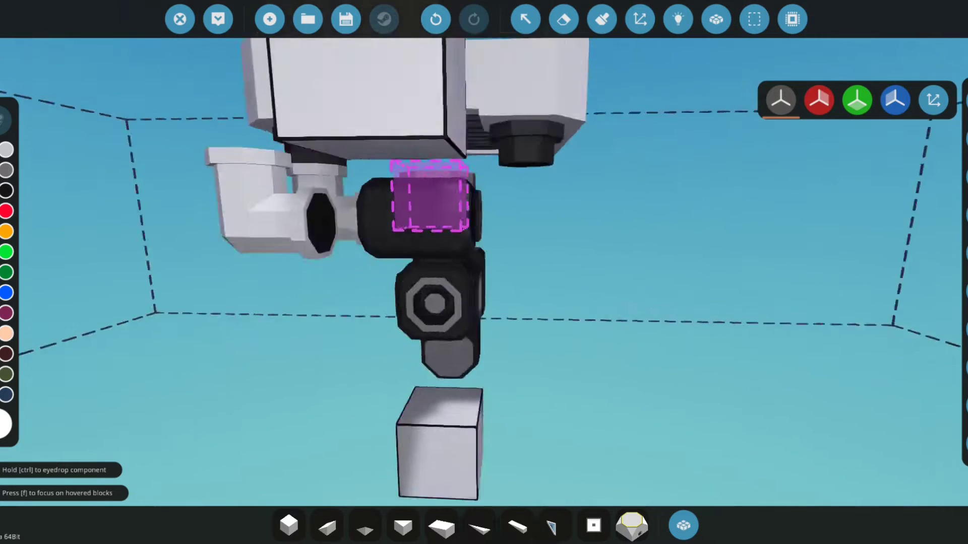
key(d)
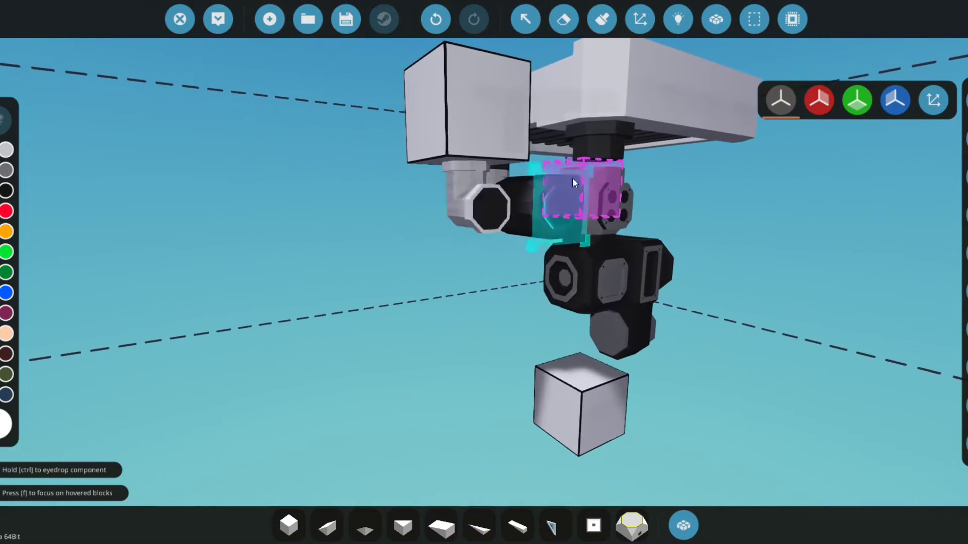
key(i)
click(568, 189)
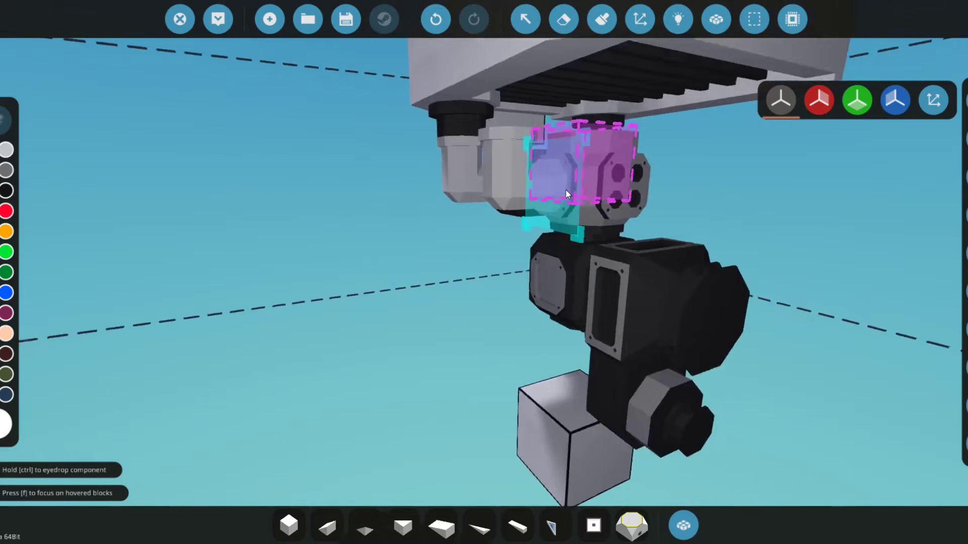
scroll(567, 189, down, 2)
- Find the Modular Engine Intake Manifold with the search "mod" and attach it, rotated, to a free side of the cylinder
key(Tab)
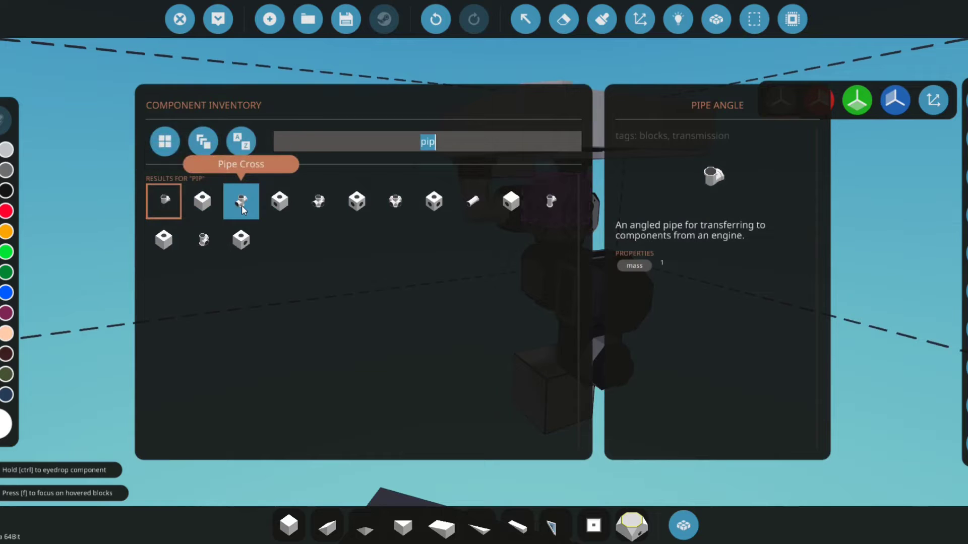
text(mod)
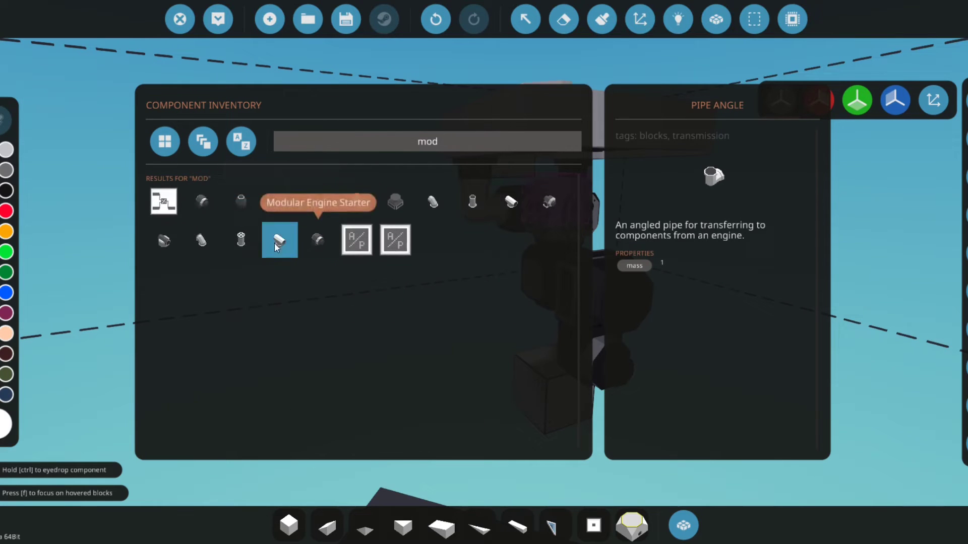
click(159, 246)
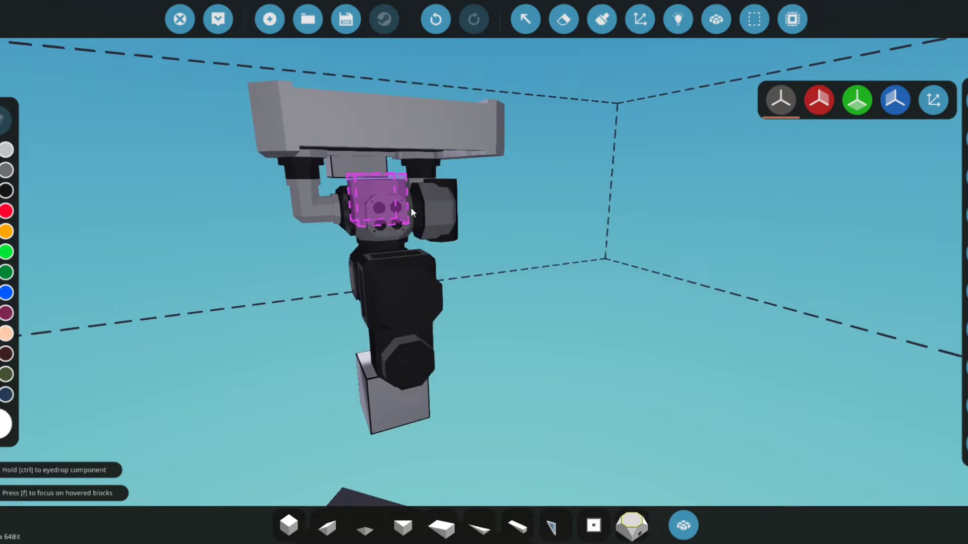
key(k)
click(369, 208)
key(a)
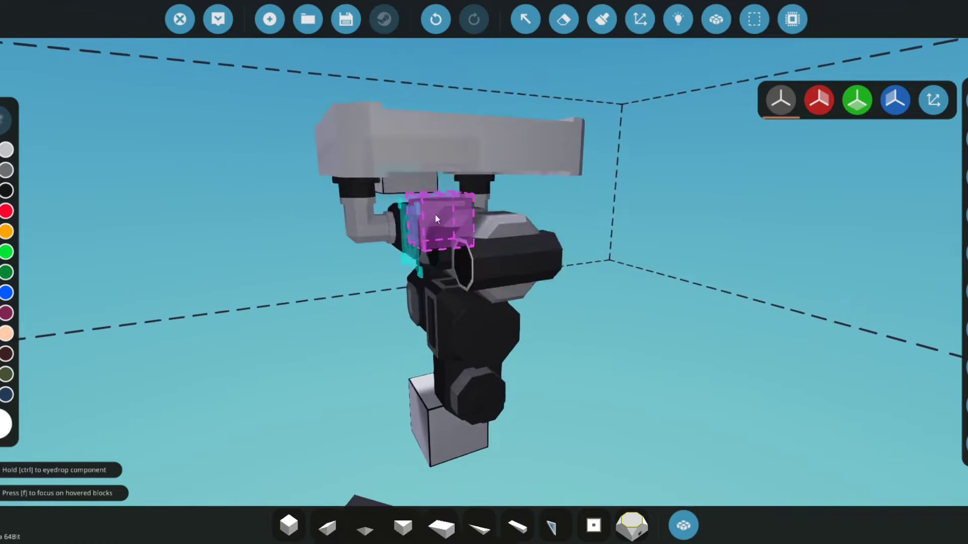
key(w)
drag(552, 217, 835, 410)
key(1)
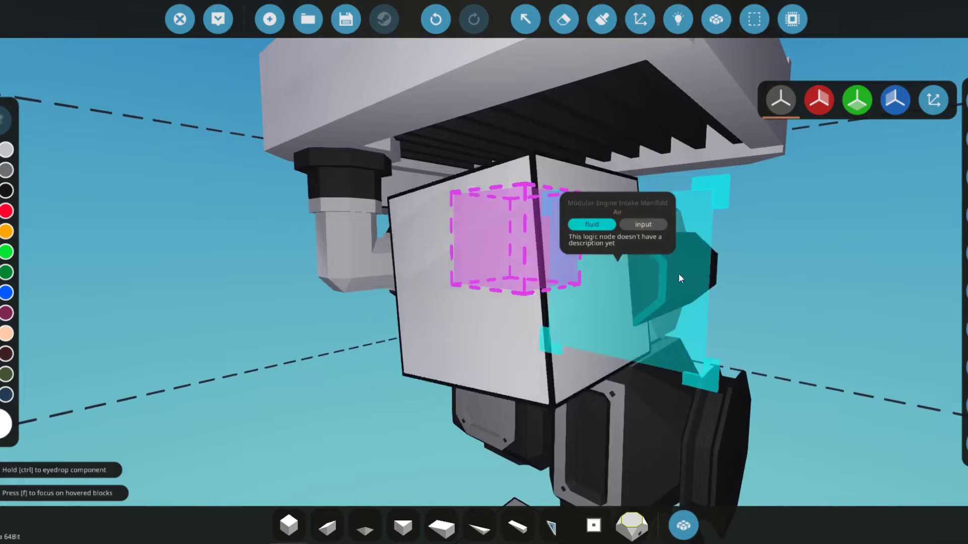
- Find the grille-faced fluid port with the search "port" and attach it to the intake manifold's Air input
scroll(622, 267, down, 5)
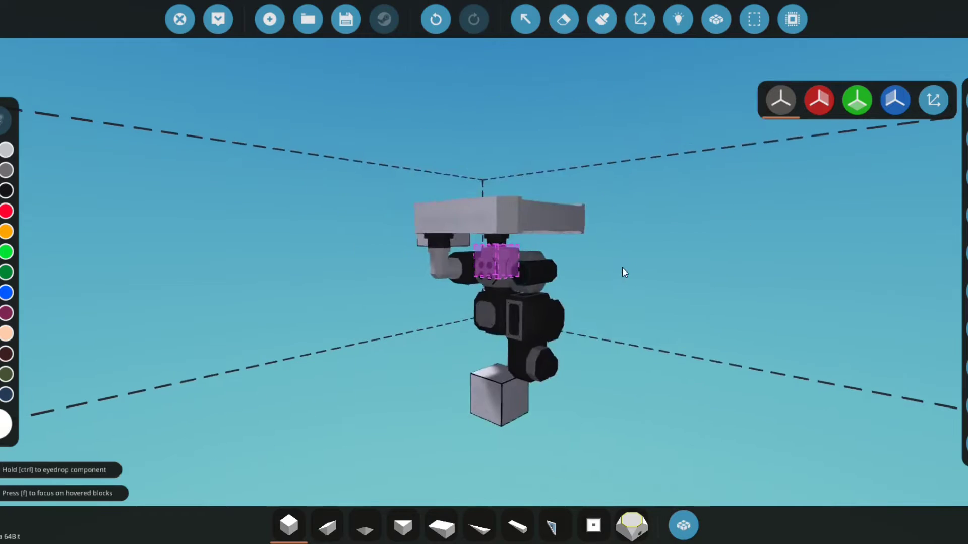
key(Tab)
text(port)
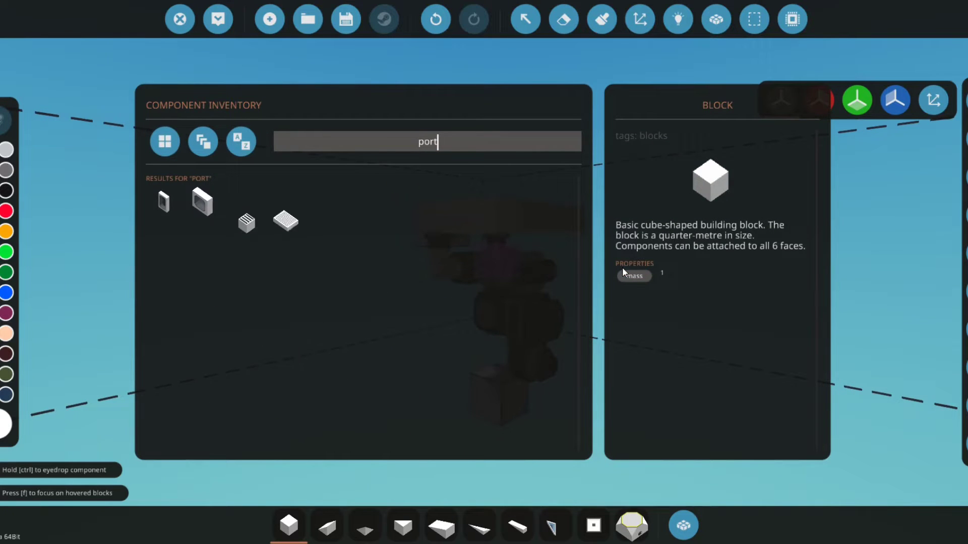
click(241, 204)
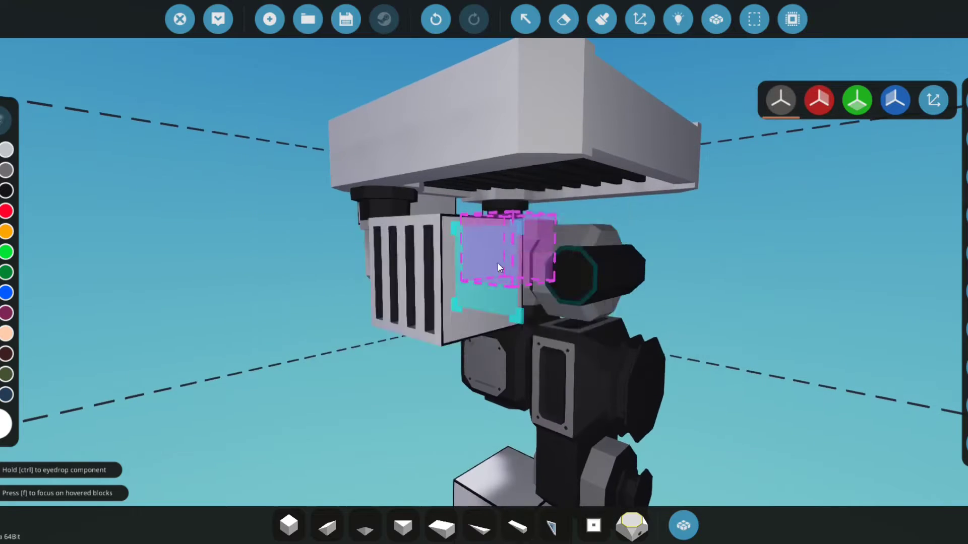
key(Tab)
key(Tab)
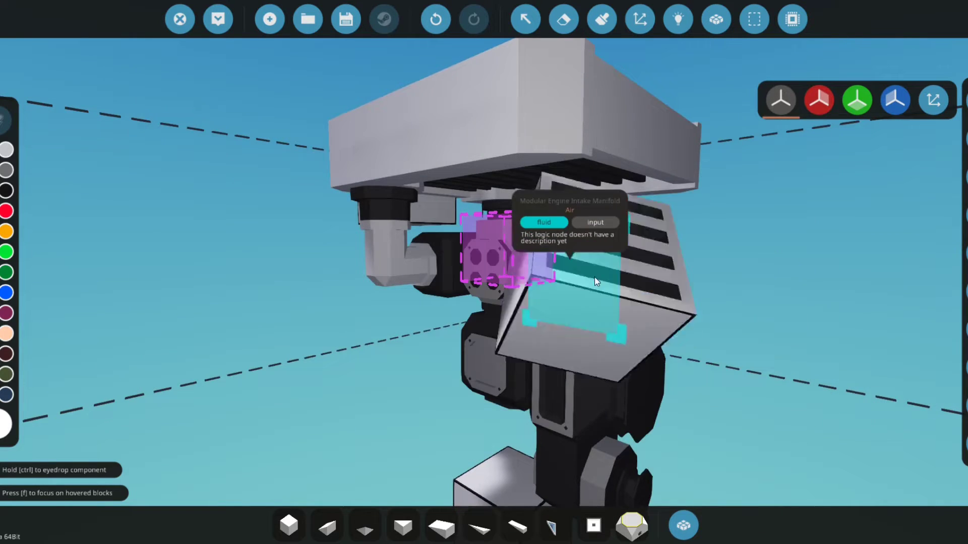
click(573, 267)
key(1)
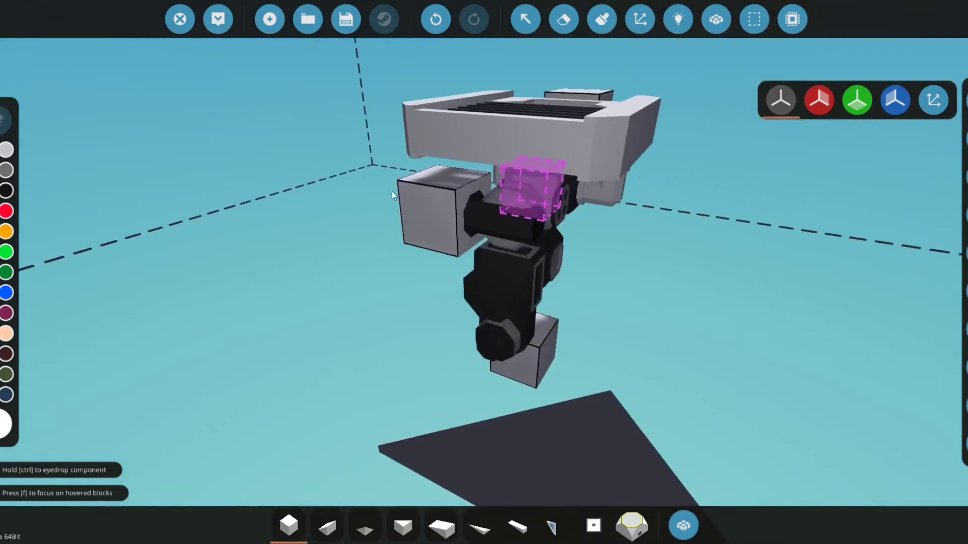
- Find a fluid tank with the search "tank", rotate it, and connect it to the intake manifold's Fuel input
drag(410, 177, 324, 251)
key(a)
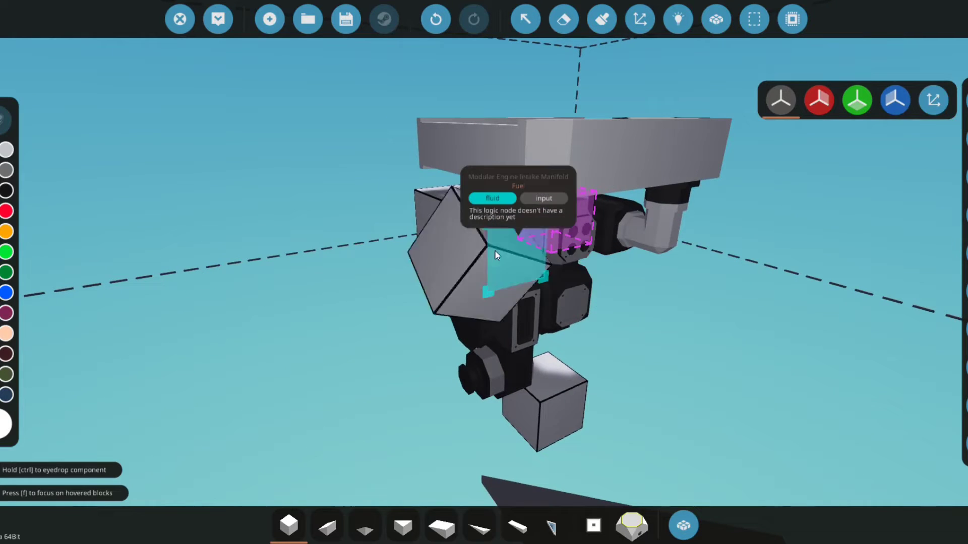
key(Tab)
key(Tab)
key(Tab)
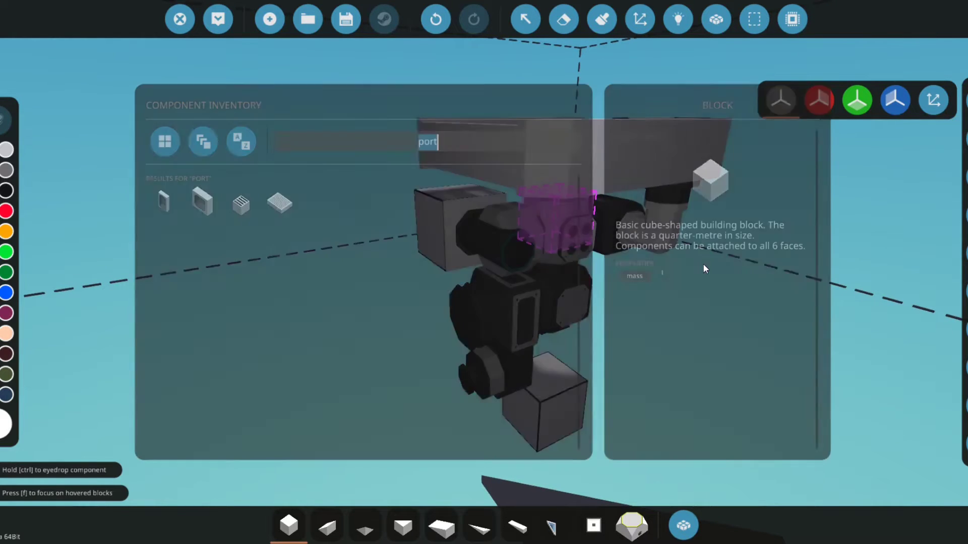
text(tank)
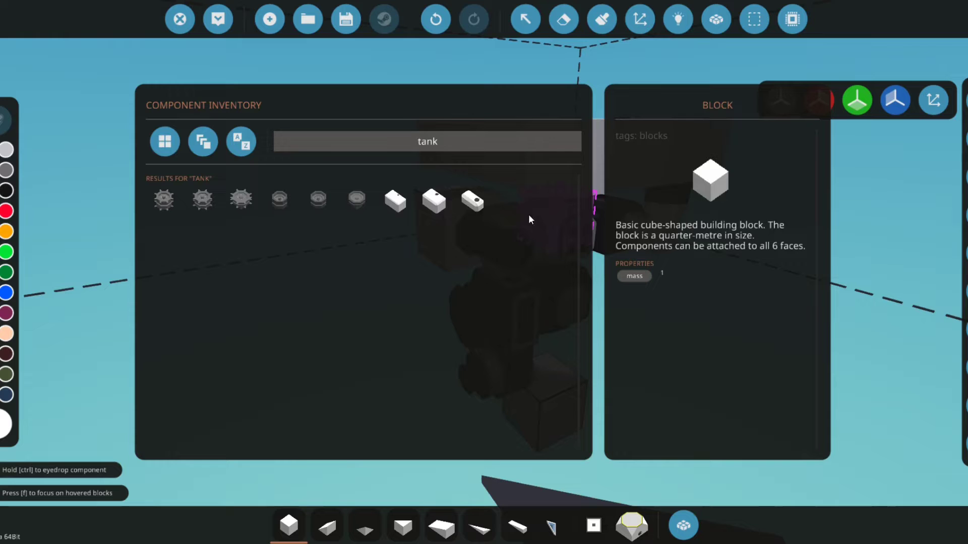
click(478, 200)
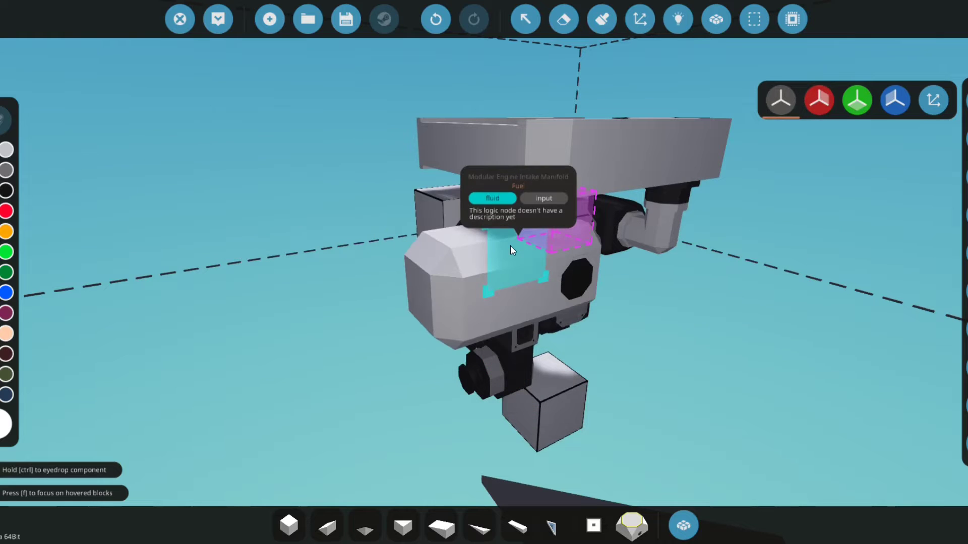
key(k)
key(k)
key(k)
click(510, 245)
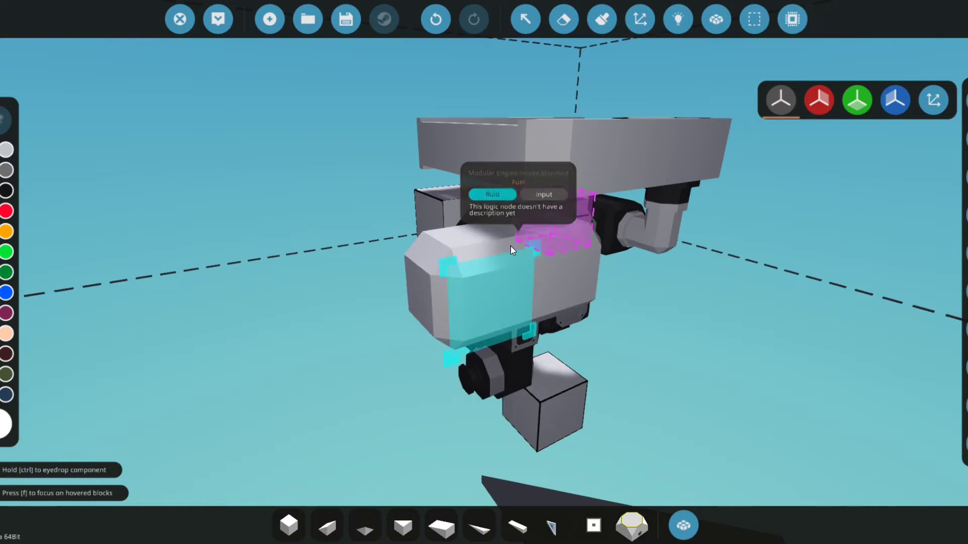
key(w)
key(w)
key(s)
key(1)
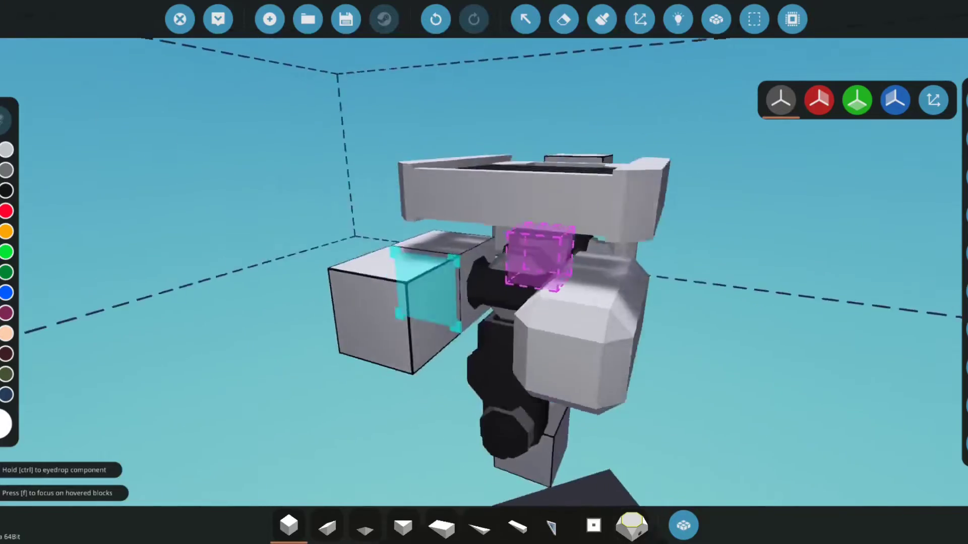
- Find the modular engine clutch with the search "clu" and attach it to the free end of the crankshaft
key(w)
key(s)
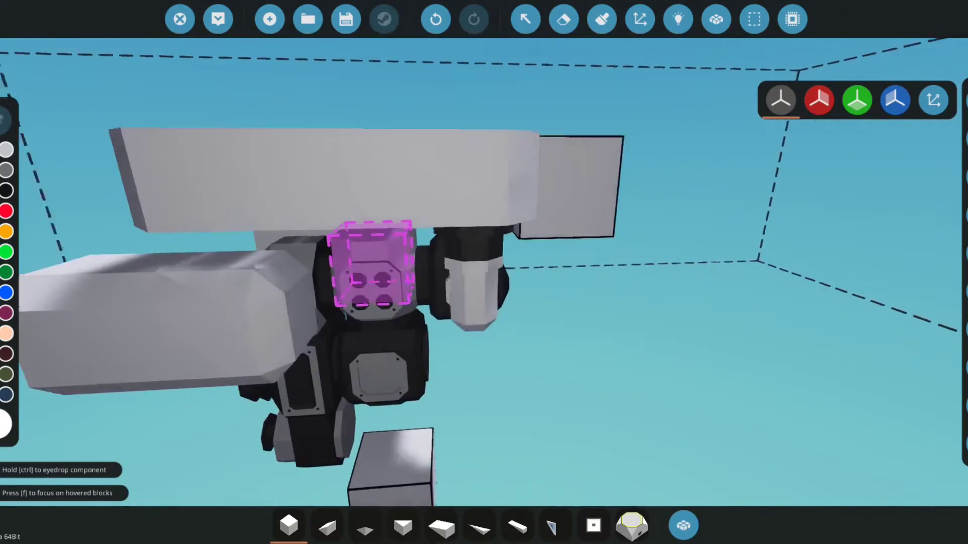
key(w)
text(q)
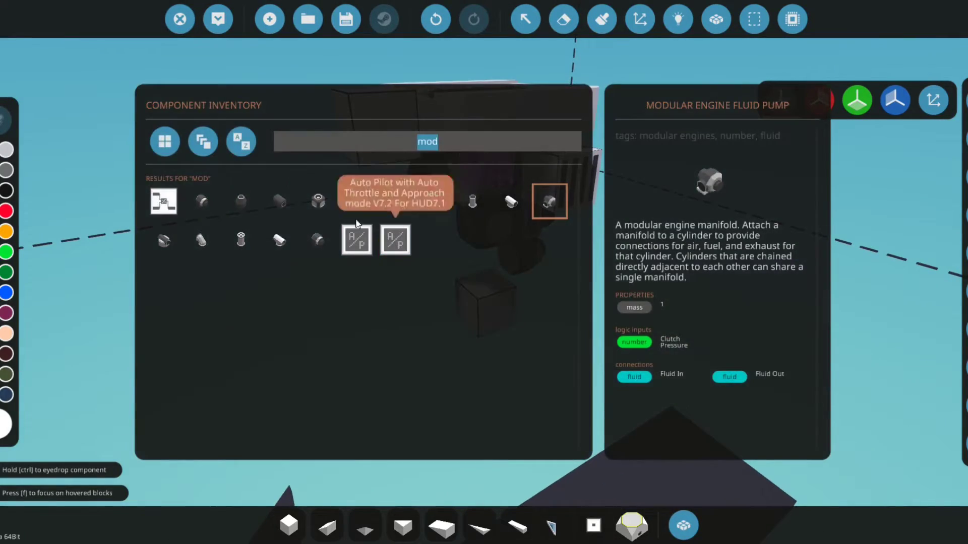
text(clu)
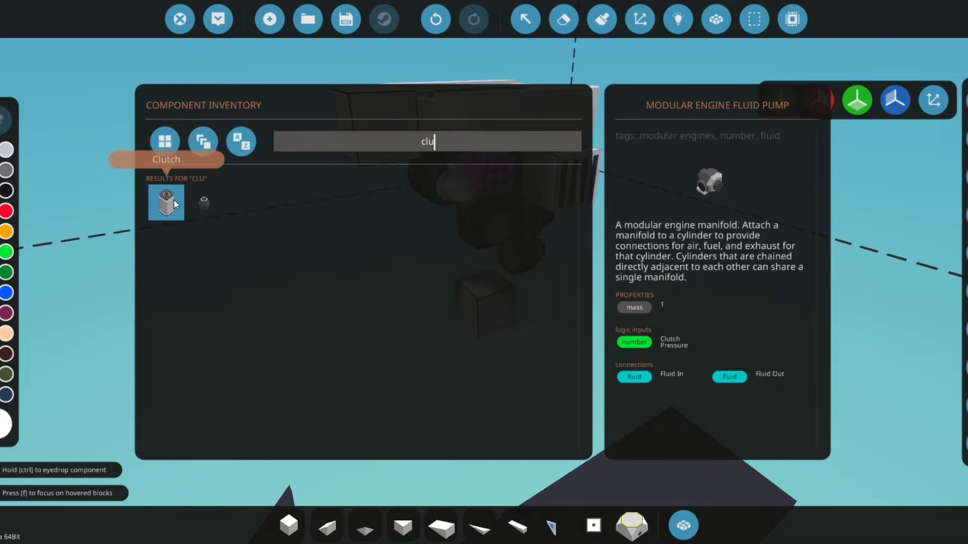
click(209, 187)
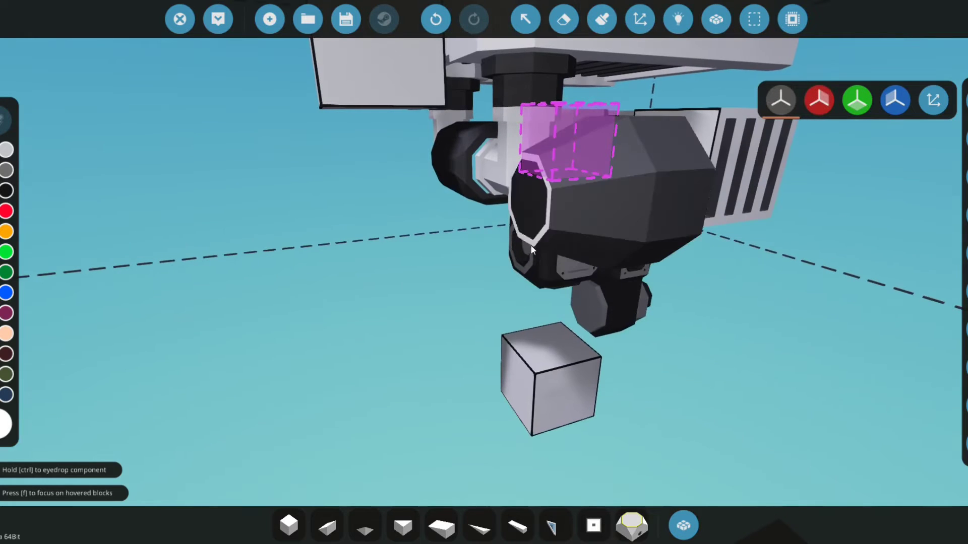
key(1)
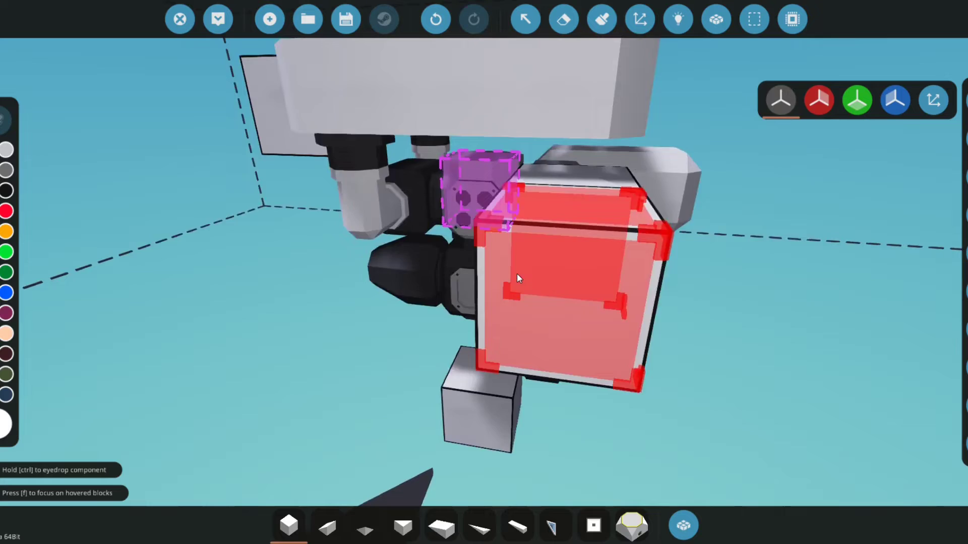
- Find the Modular Engine Exhaust Manifold (Straight) with the search "mod" and try it on the cylinder's free side
key(Tab)
text(mod)
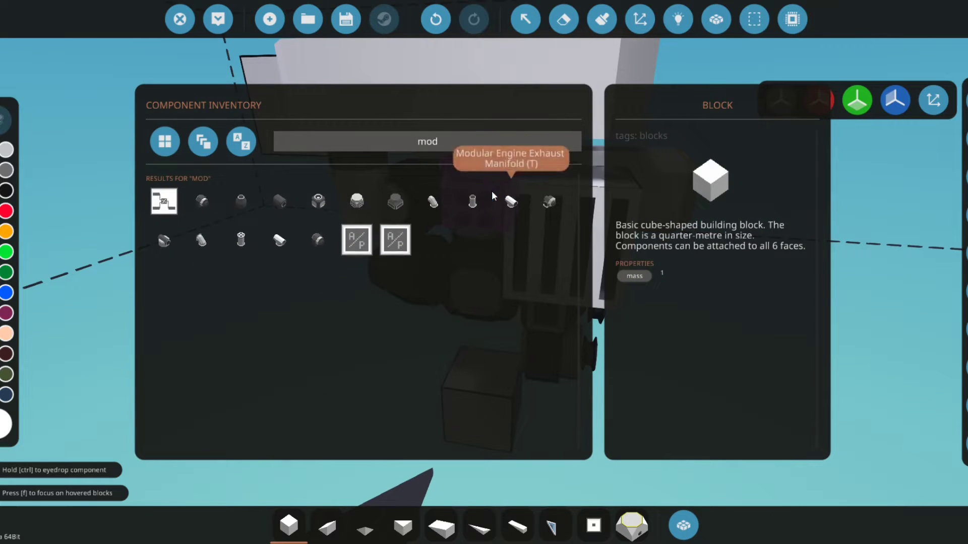
click(472, 221)
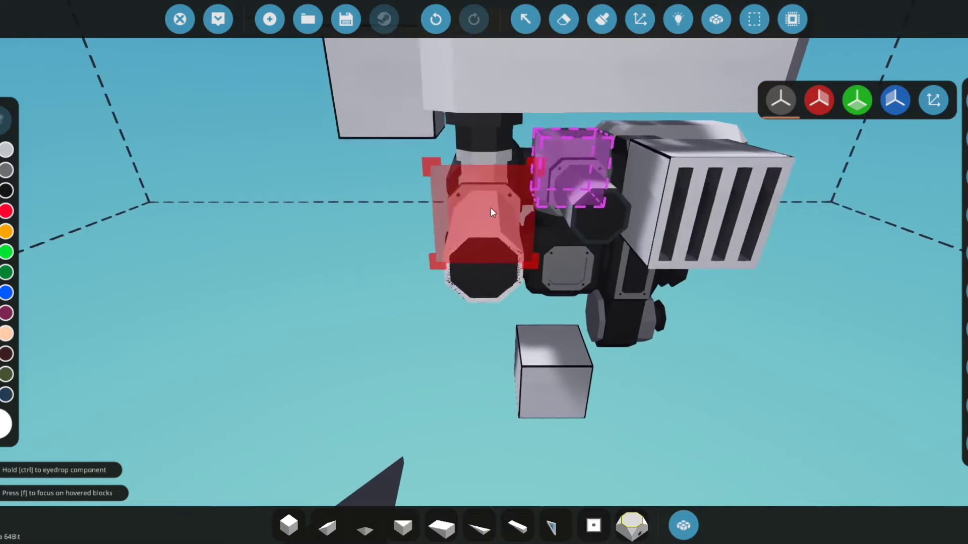
key(x)
- Try a Modular Engine Manifold (Straight) on the cylinder's free side with a Modular Engine Exhaust Manifold (Straight) on its end
key(q)
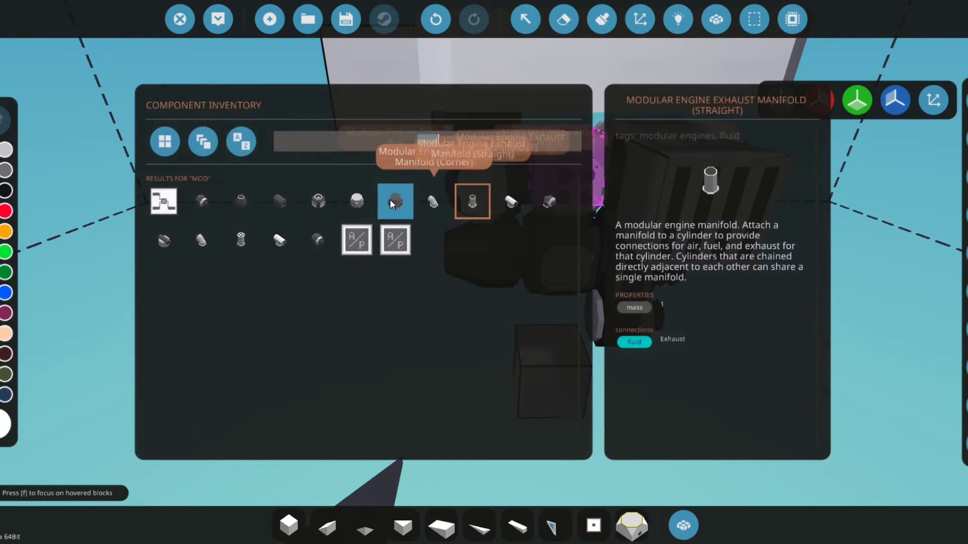
click(241, 240)
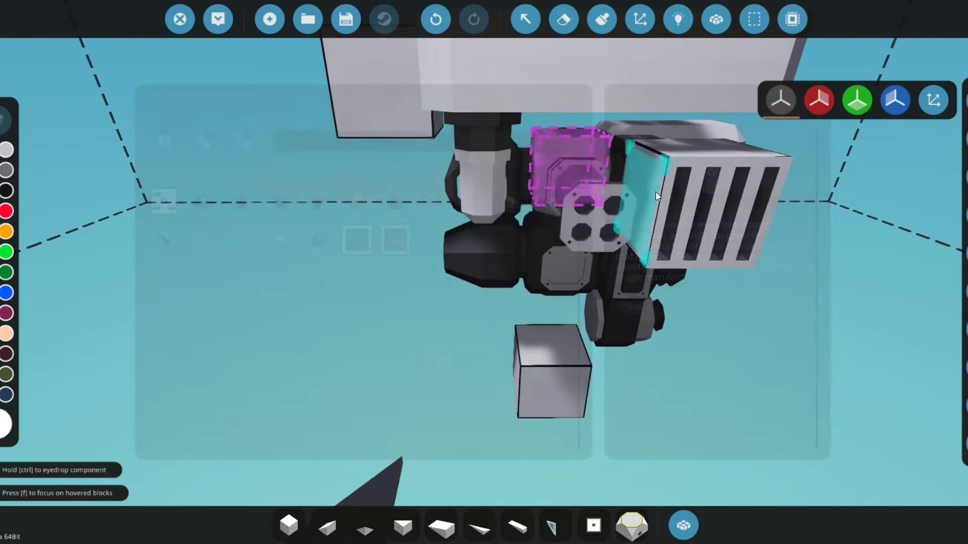
key(a)
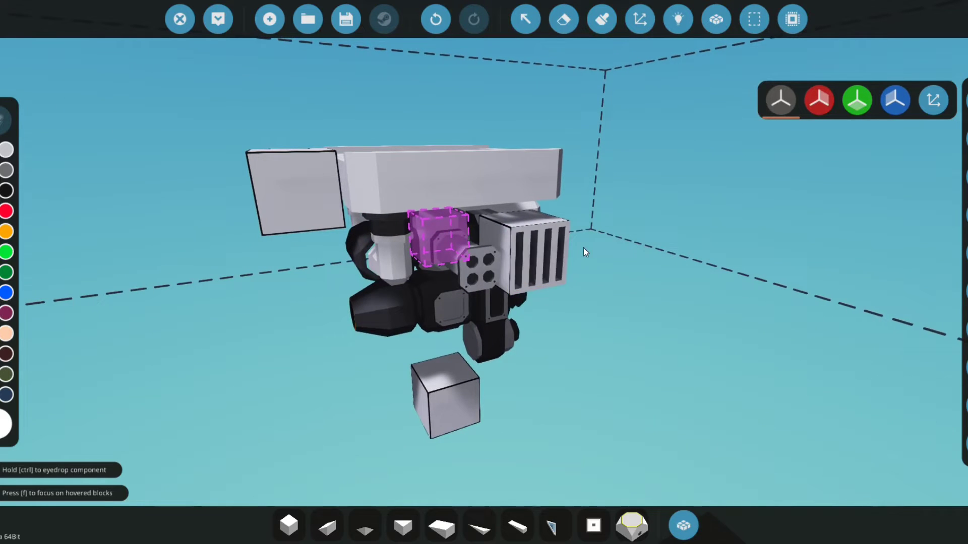
key(q)
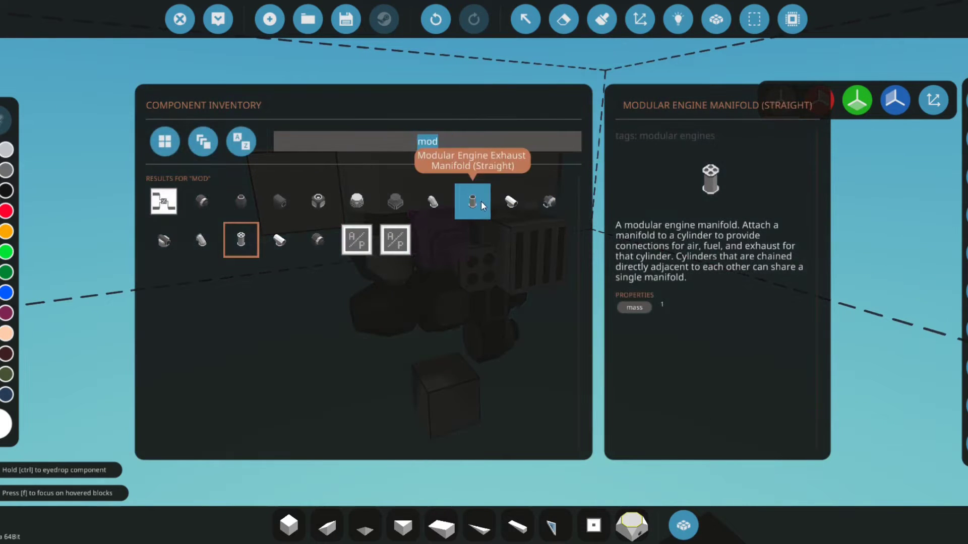
click(481, 201)
key(s)
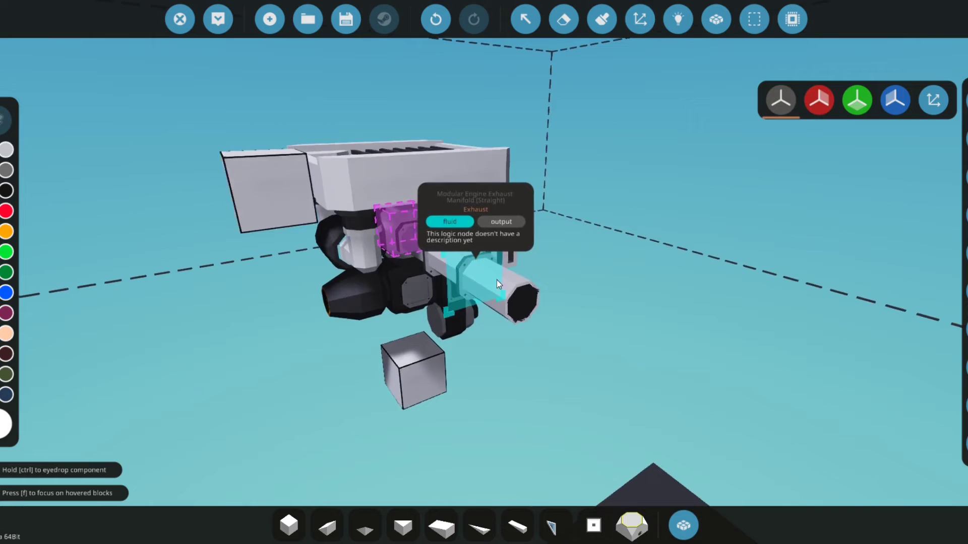
- Try the Modular Engine Exhaust Manifold (Corner) on the cylinder's free side
key(q)
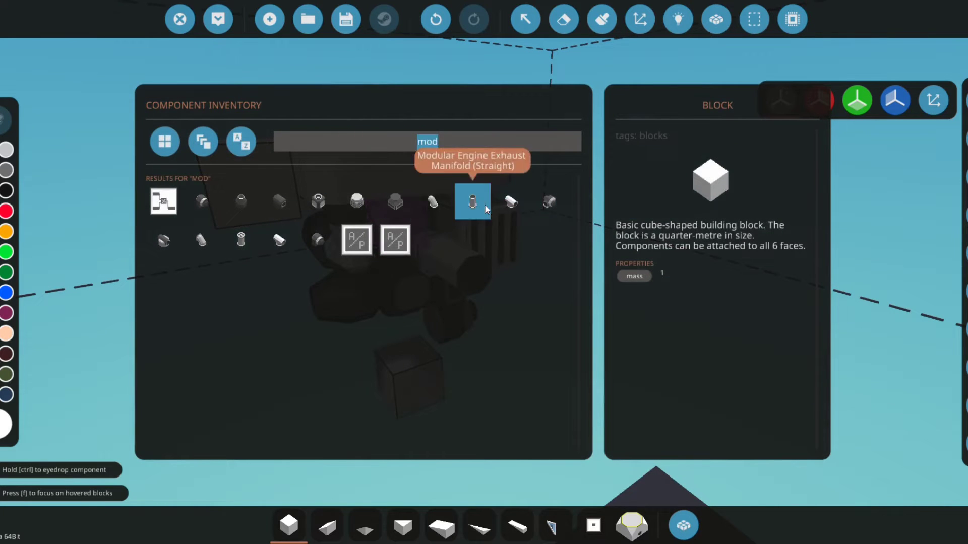
click(447, 202)
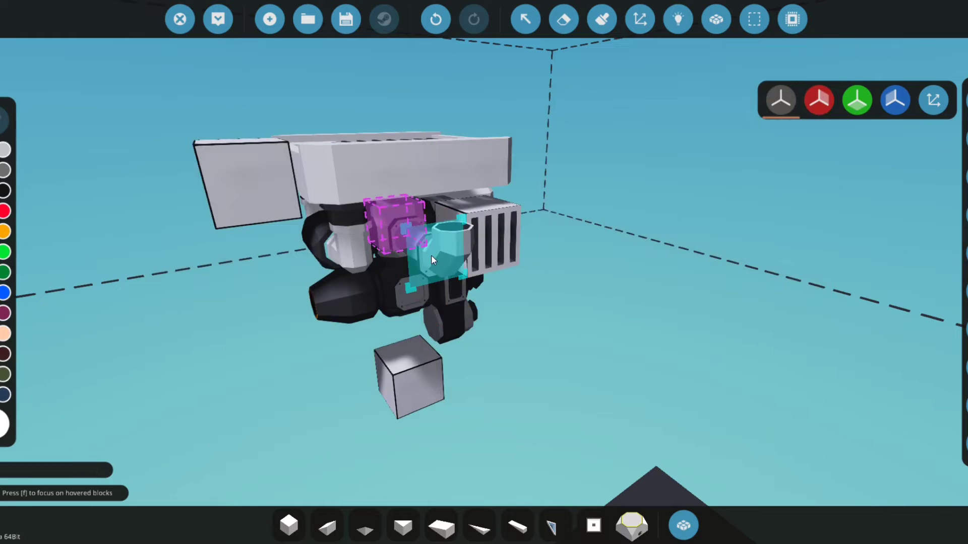
key(q)
click(435, 199)
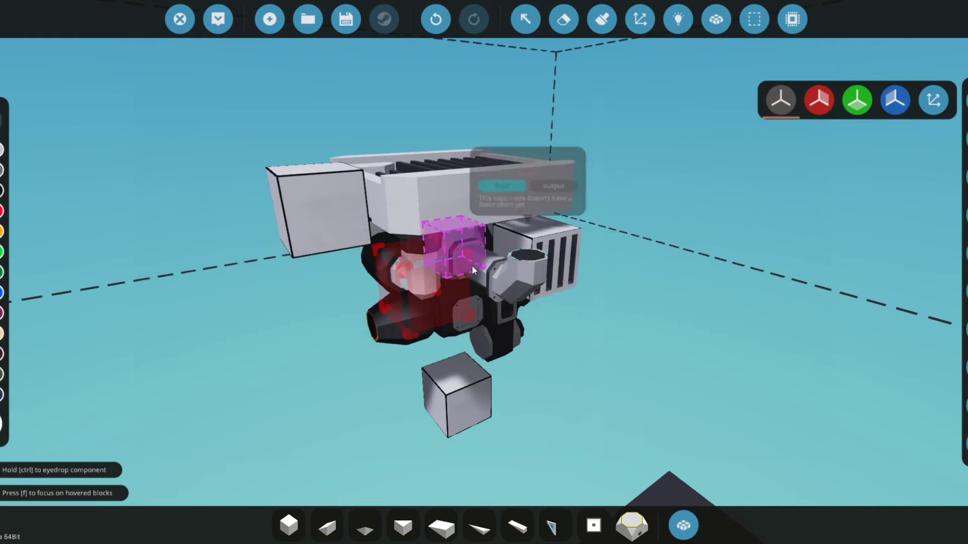
- Place a row of three modular engine cylinders on top of the radiator
scroll(479, 265, up, 2)
key(q)
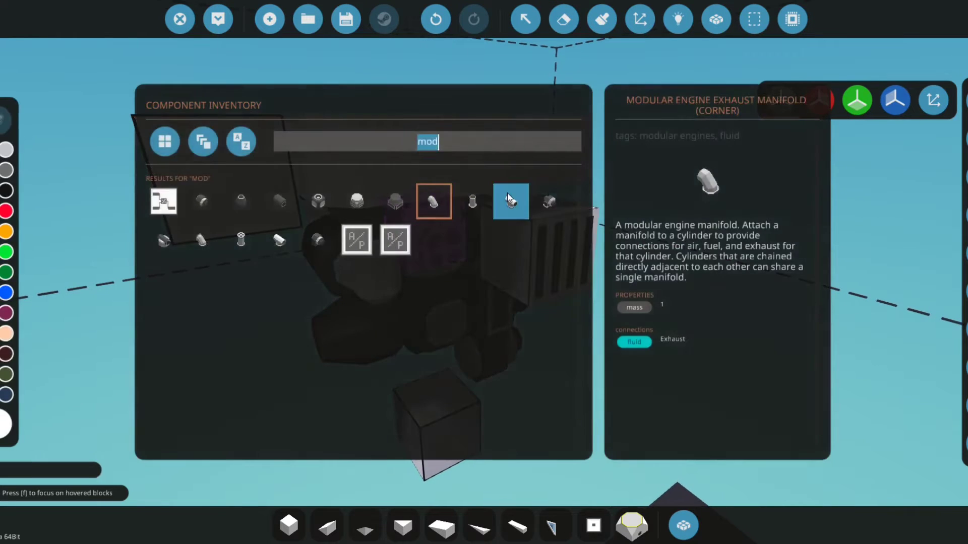
click(510, 200)
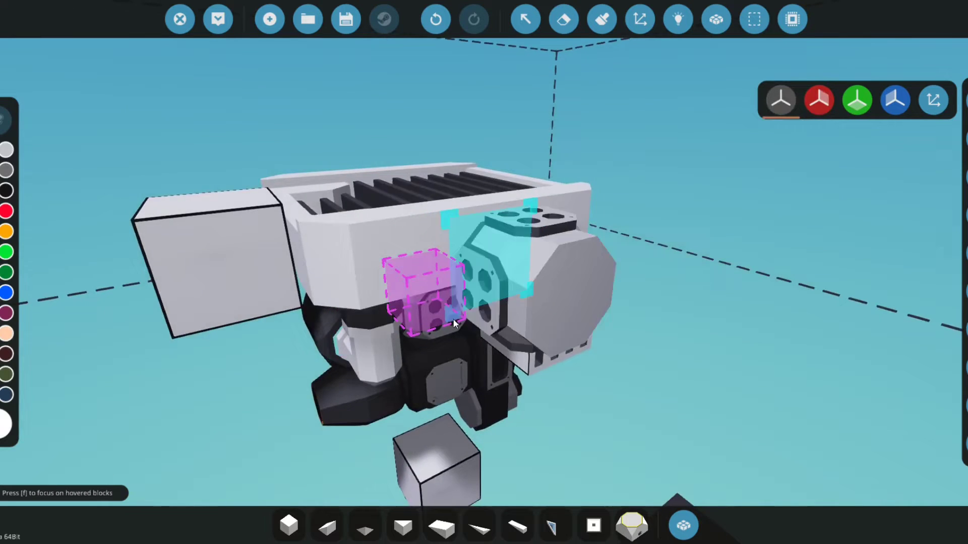
scroll(452, 303, down, 3)
click(414, 286)
scroll(428, 291, up, 3)
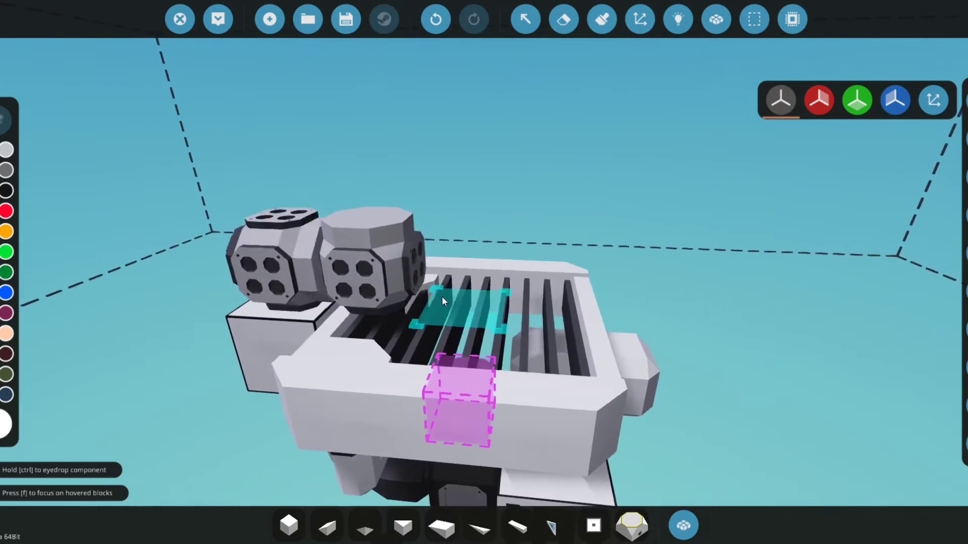
click(445, 301)
click(532, 306)
- Join the row of cylinders with Modular Engine Exhaust Manifold (T) pieces and finish one end with a rotated Exhaust Manifold (Corner)
key(Tab)
click(512, 207)
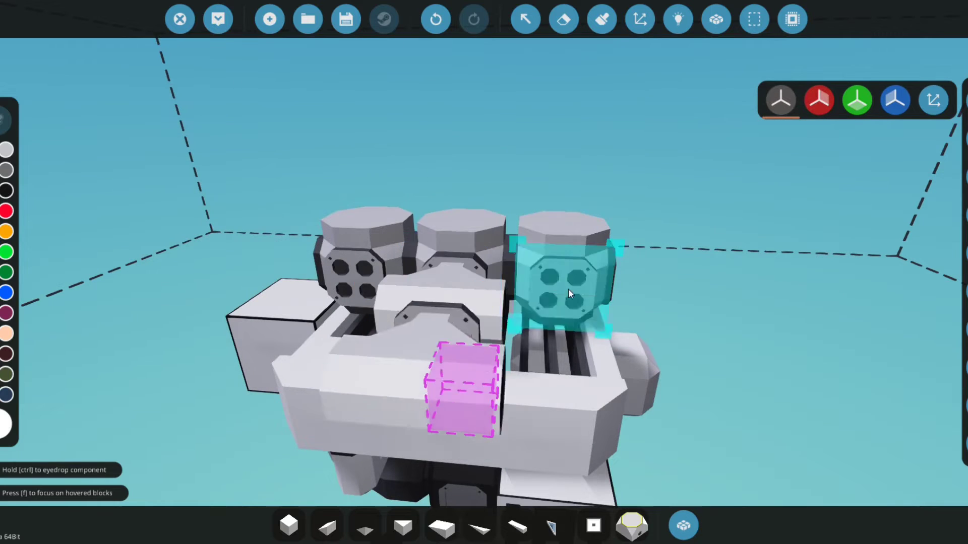
click(568, 289)
click(524, 281)
key(2)
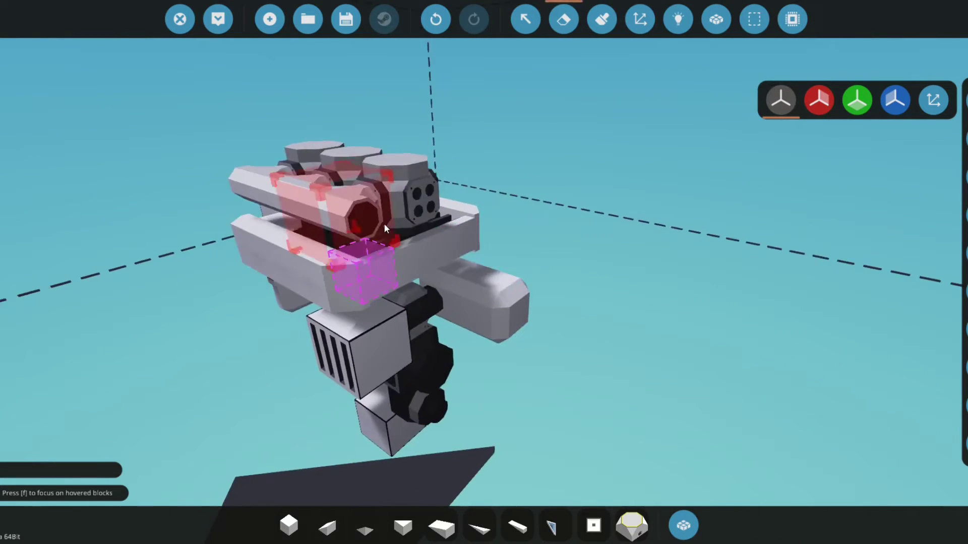
key(q)
click(437, 201)
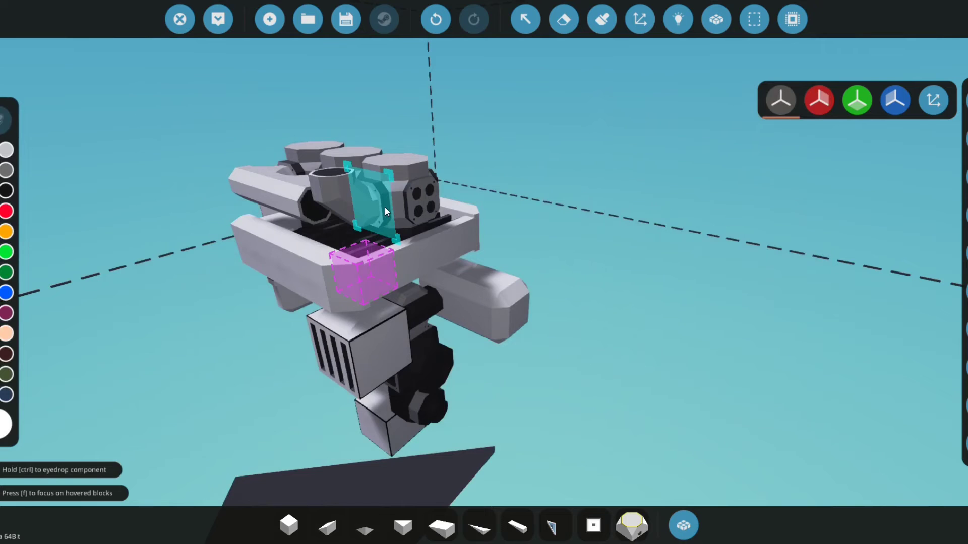
key(o)
key(o)
key(o)
drag(374, 211, 679, 239)
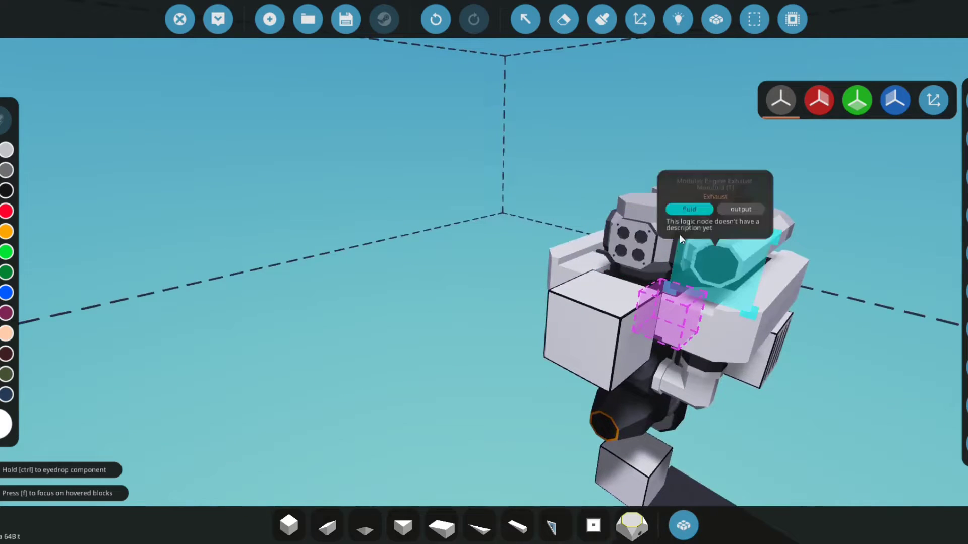
key(f)
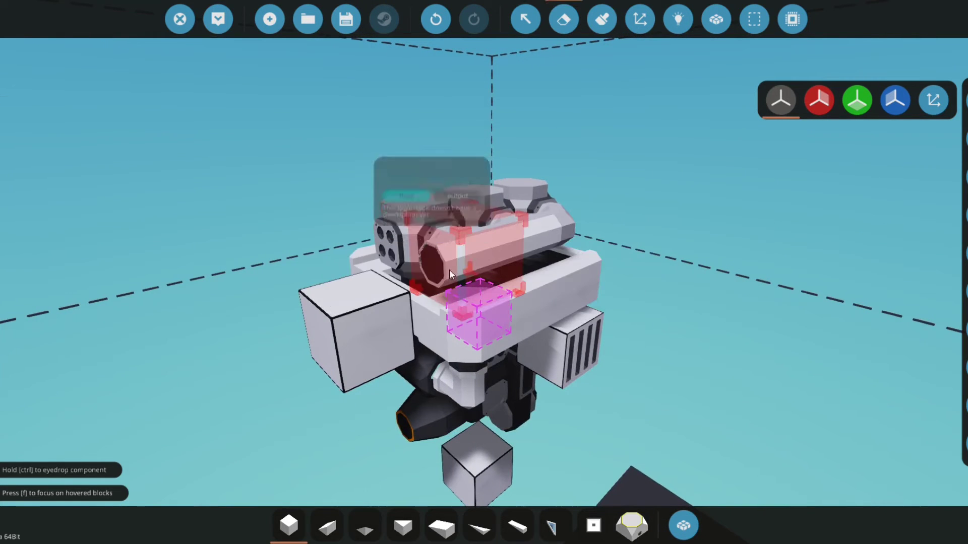
- Delete the row of cylinders and the exhaust manifold pieces joining them from the top of the radiator
click(467, 256)
click(508, 244)
click(543, 238)
click(421, 213)
click(466, 211)
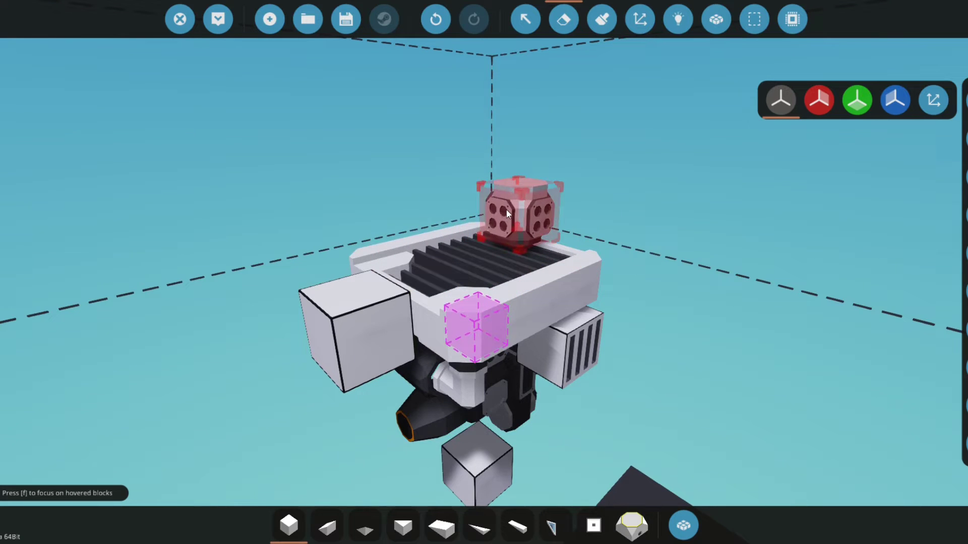
click(507, 211)
- Attach a Modular Engine Exhaust Manifold (Straight) to the cylinder's free side and fit an exhaust pipe on its end
scroll(542, 184, down, 5)
key(Tab)
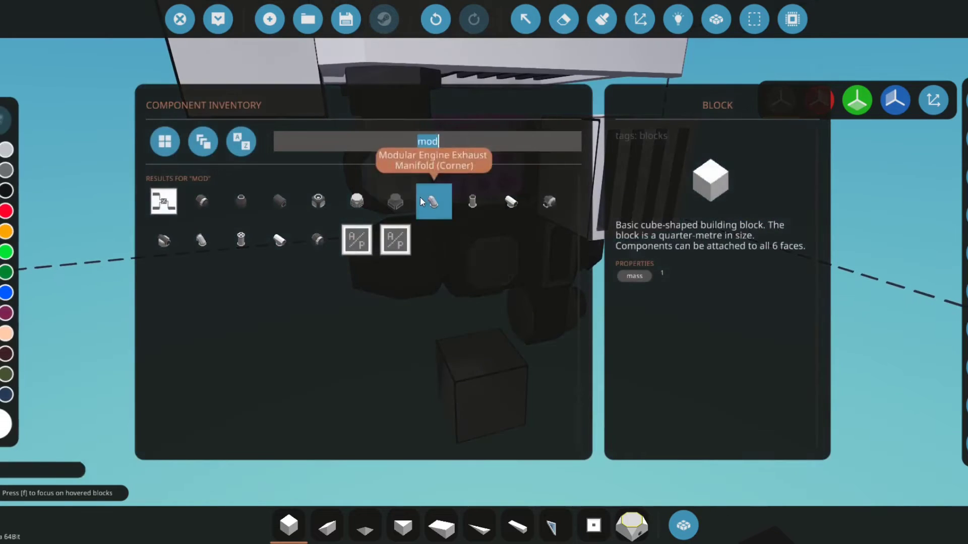
click(472, 201)
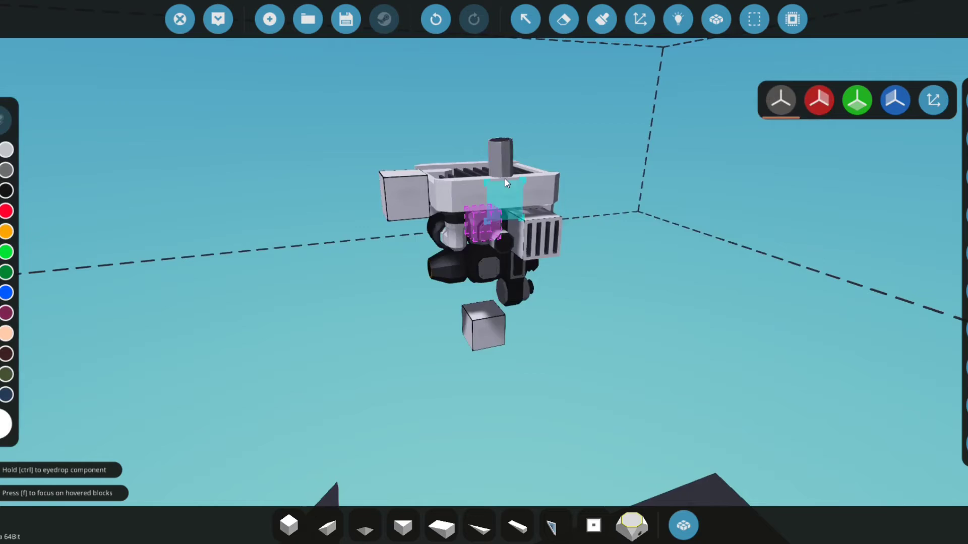
text(qex)
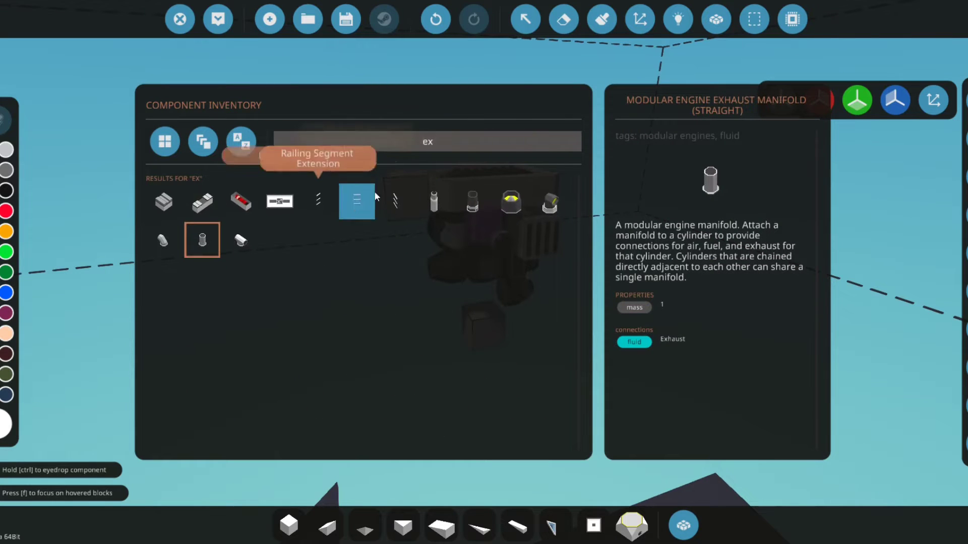
click(436, 202)
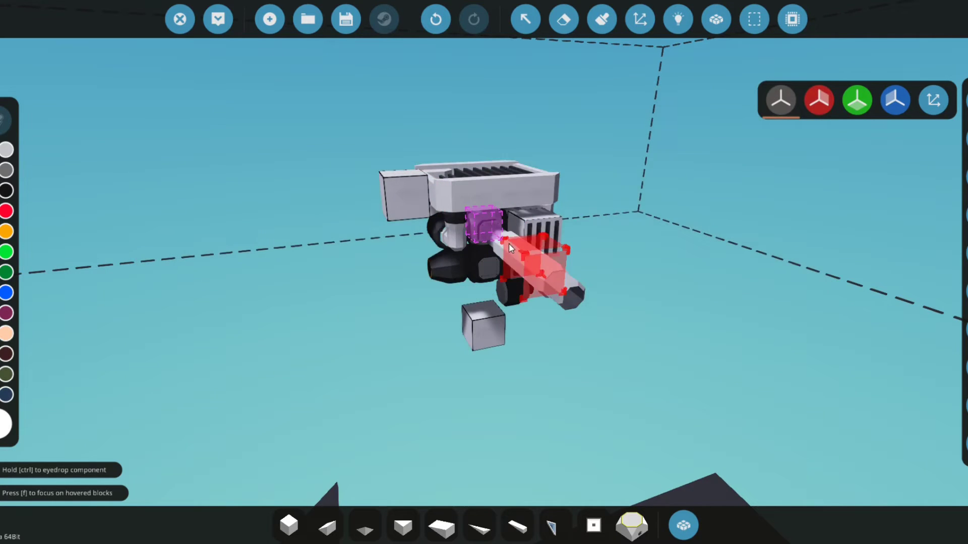
scroll(600, 369, up, 5)
- Build a flat rectangular platform of basic blocks beneath the engine, using X-axis mirroring
key(1)
scroll(602, 367, down, 5)
click(816, 103)
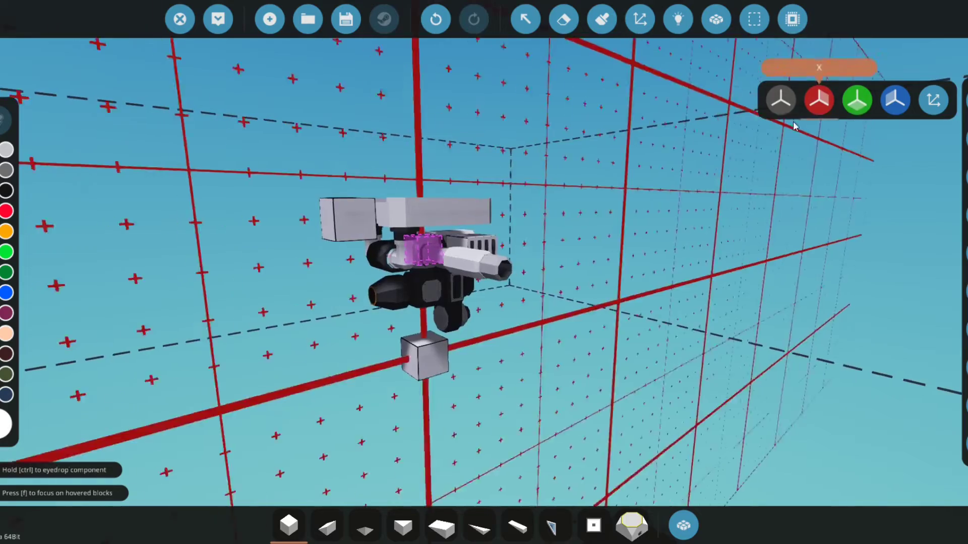
key(a)
drag(555, 367, 612, 378)
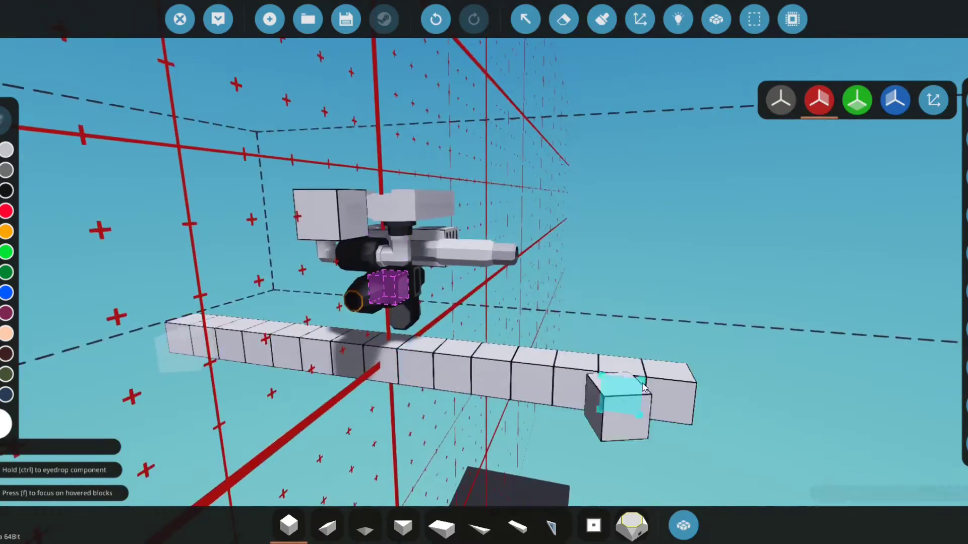
drag(643, 387, 641, 207)
drag(664, 354, 575, 146)
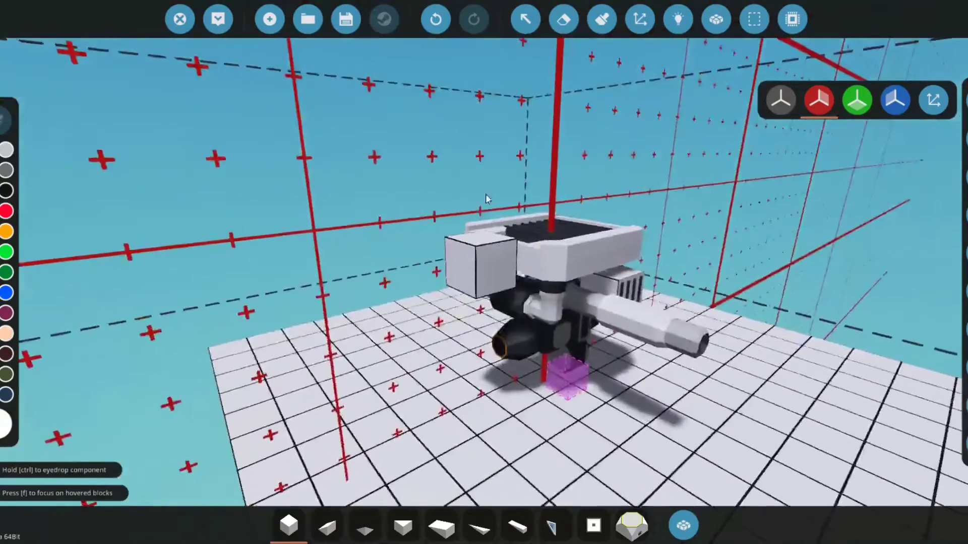
- Delete the large loose block beside the radiator, then return to placing blocks
key(Delete)
click(489, 273)
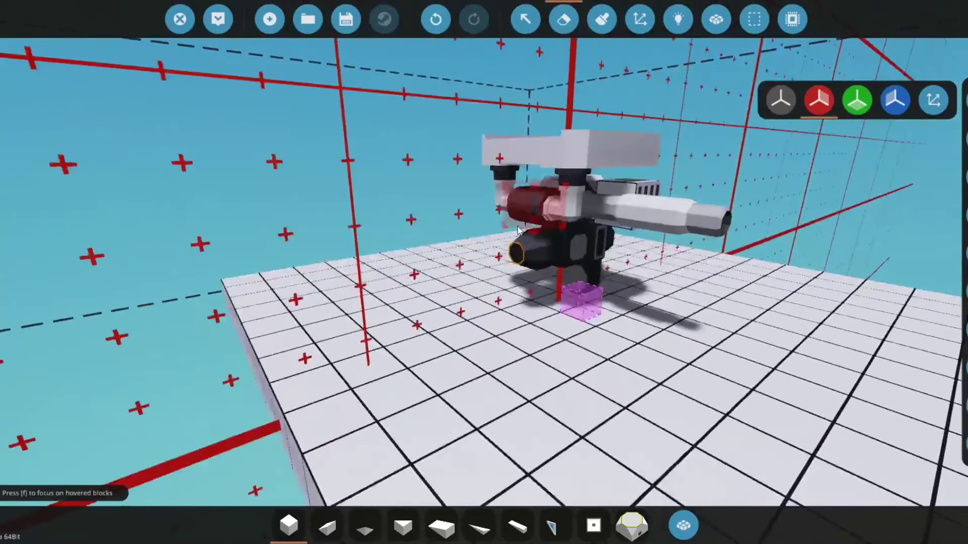
key(Delete)
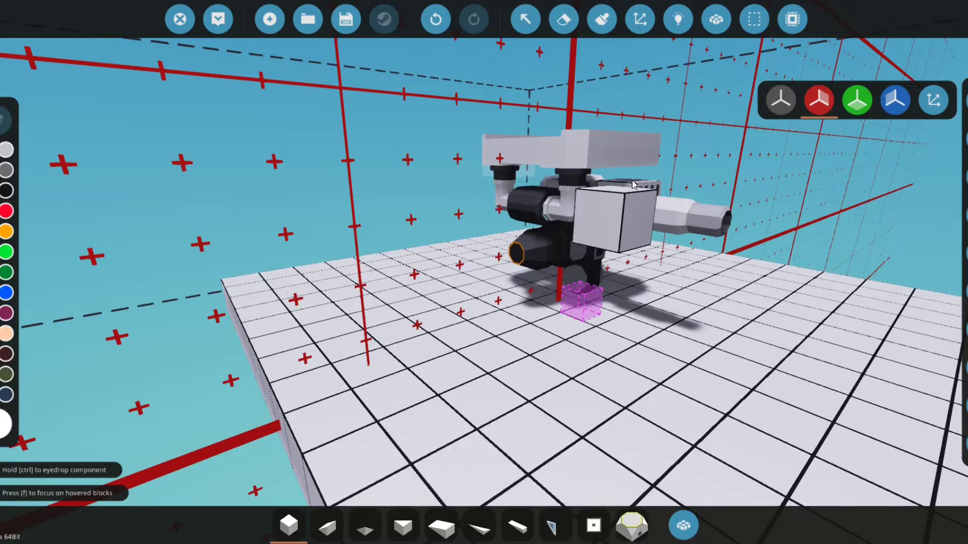
- Search the components for "prop" and mount a small propeller in line with the engine clutch's power output
text(q)
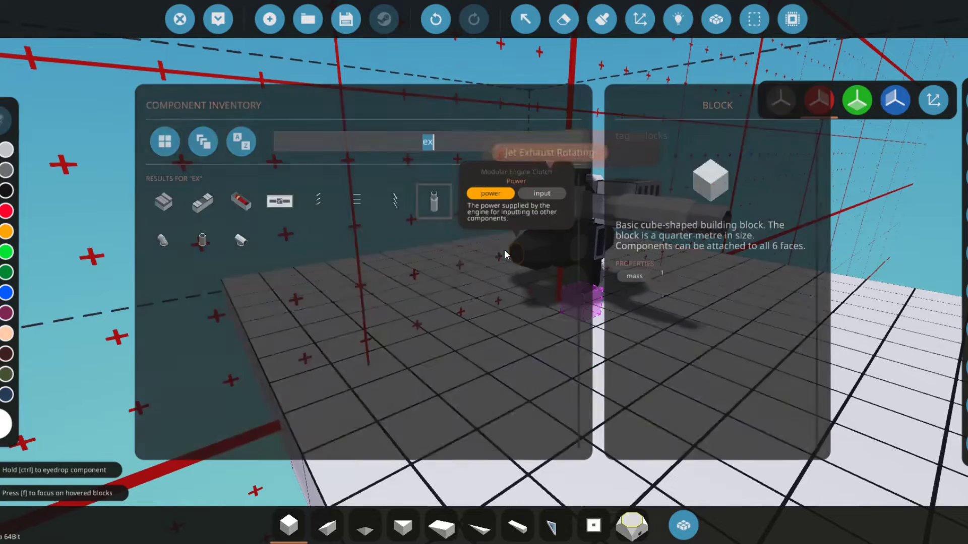
text(prop)
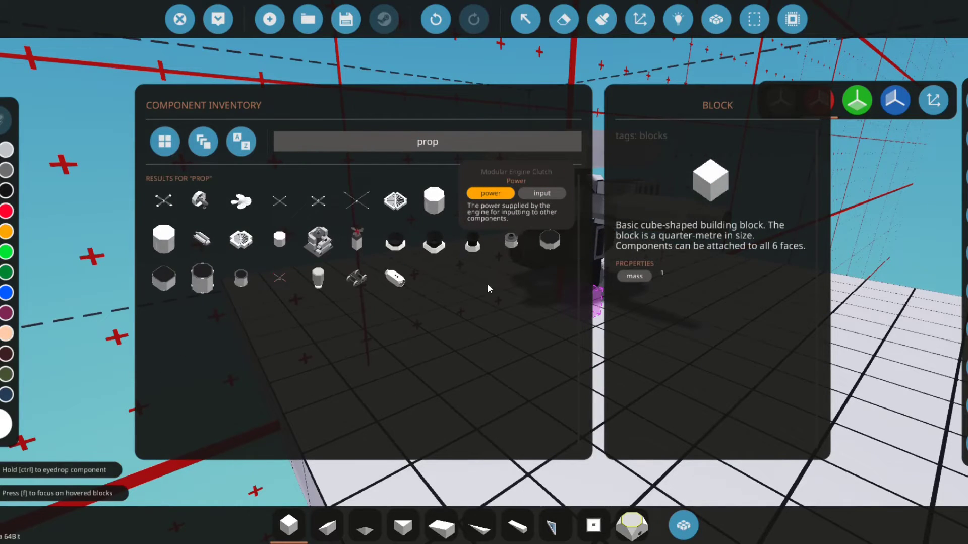
click(356, 239)
click(543, 235)
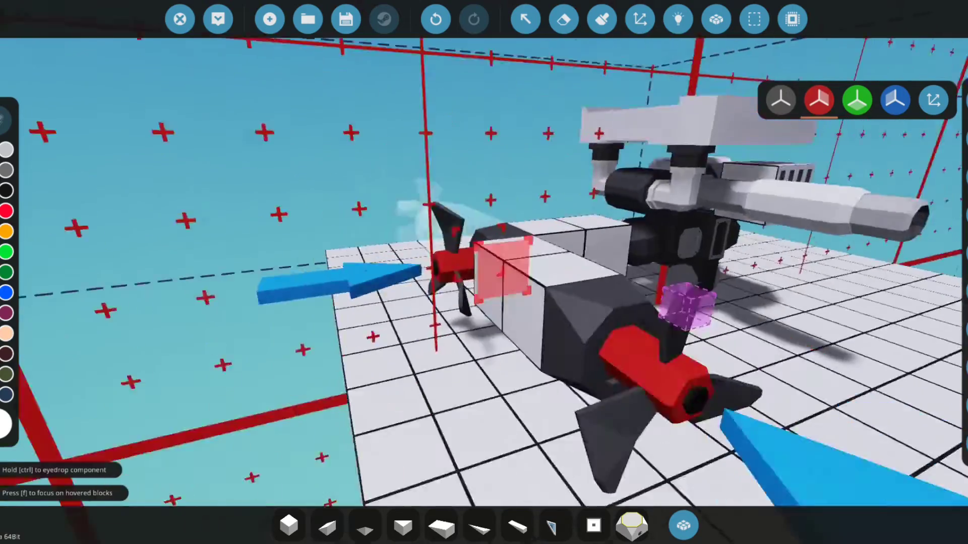
- Search the components for "thr" and place two Throttle Levers one block apart on the platform in front of the engine
key(Tab)
text(qthr)
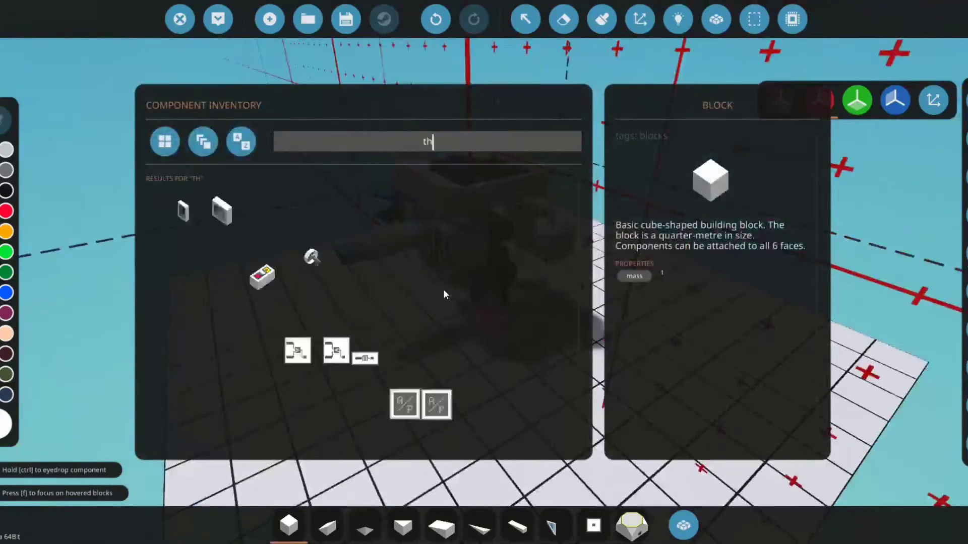
click(169, 215)
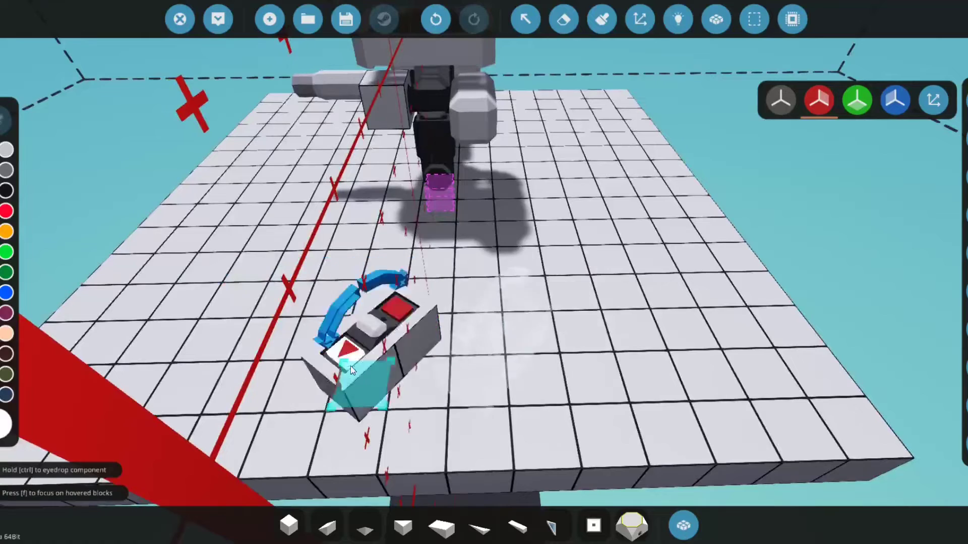
click(351, 369)
- Search the components for "push" and place a Push Button between the two throttle levers
text(q)
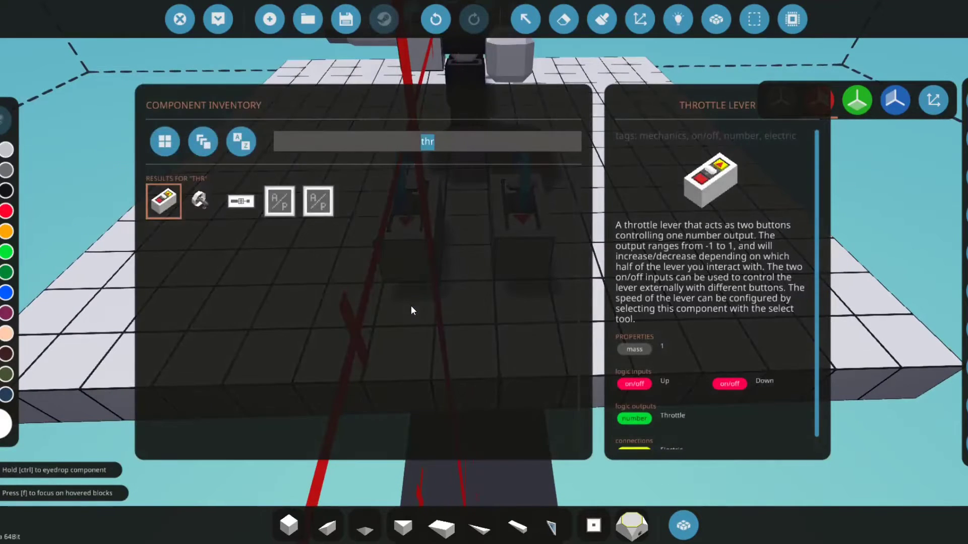
text(push)
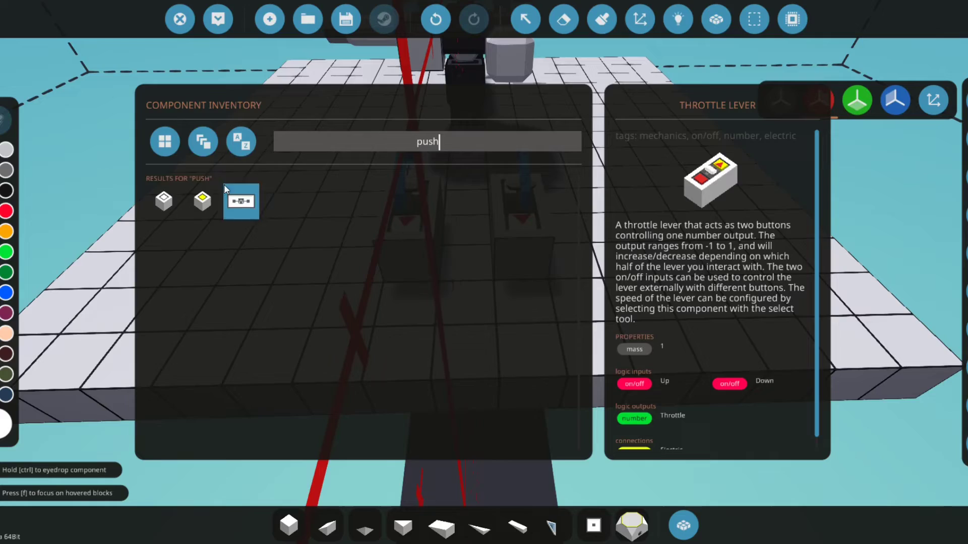
click(169, 202)
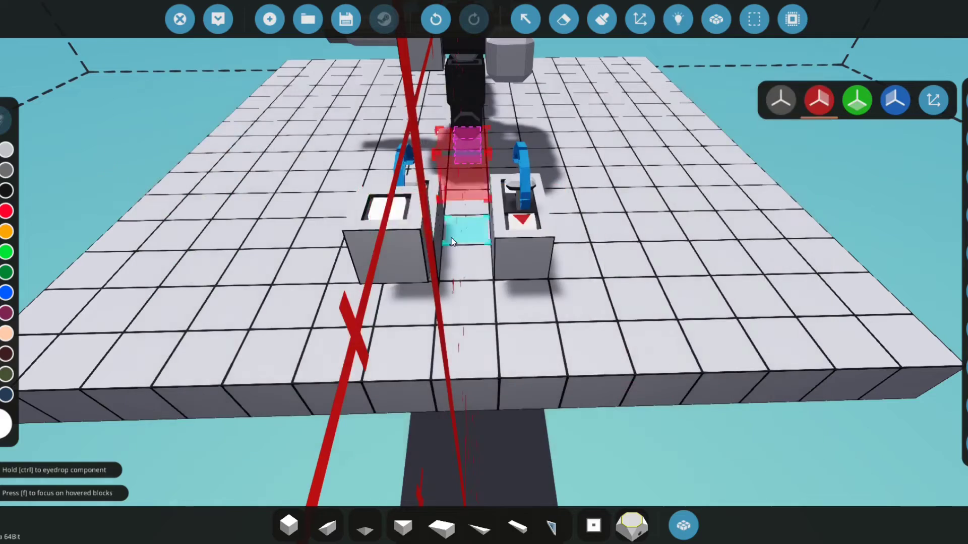
- Turn off X mirroring and place a rotated battery directly beside the outer side of one throttle lever
text(qbat)
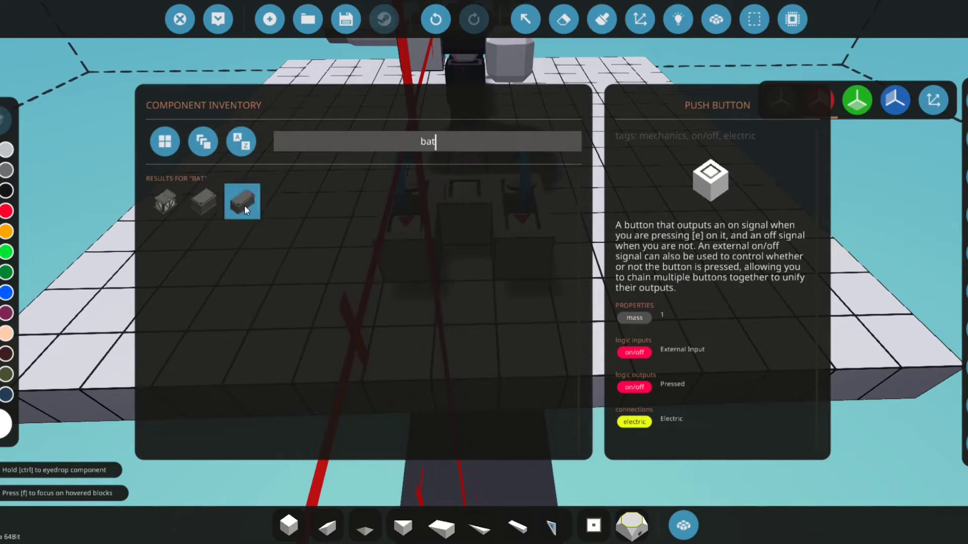
click(216, 210)
key(q)
key(q)
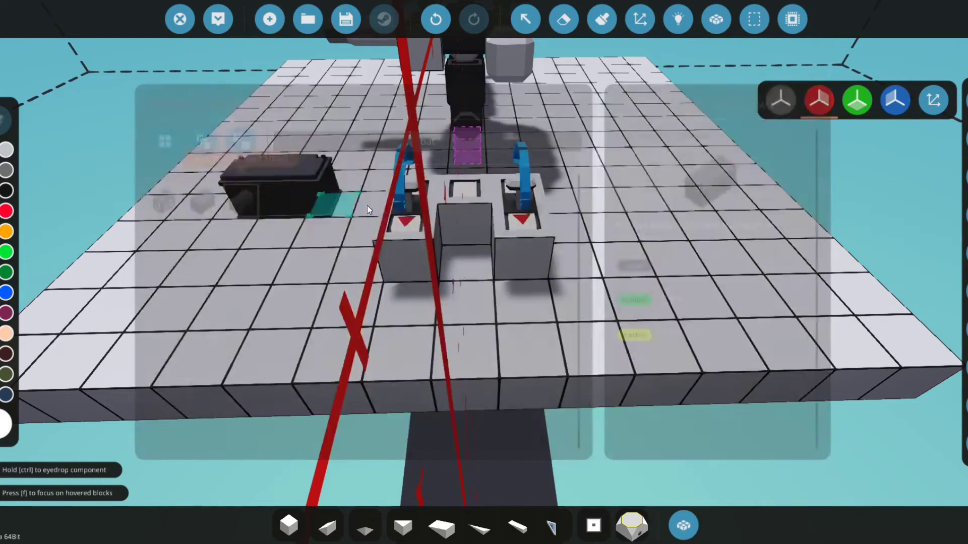
click(774, 101)
key(j)
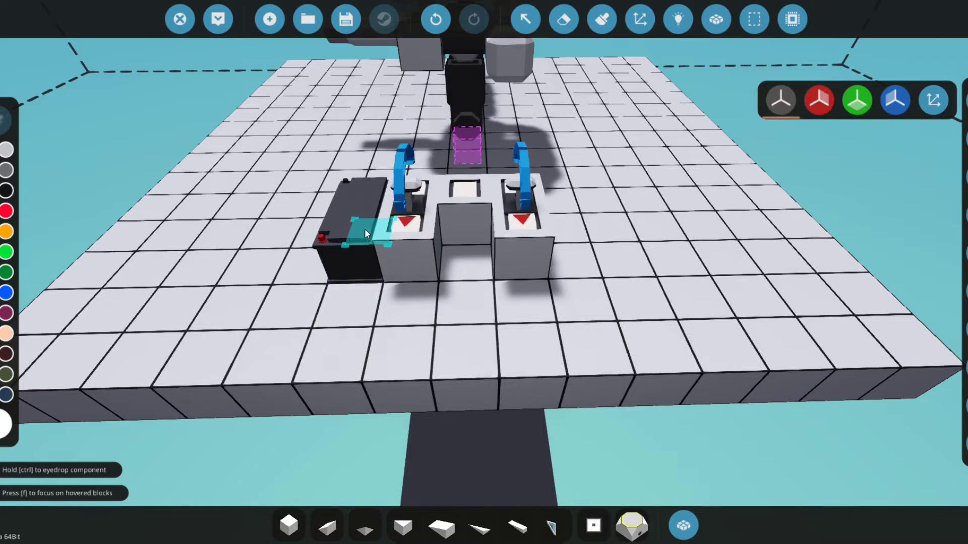
click(364, 228)
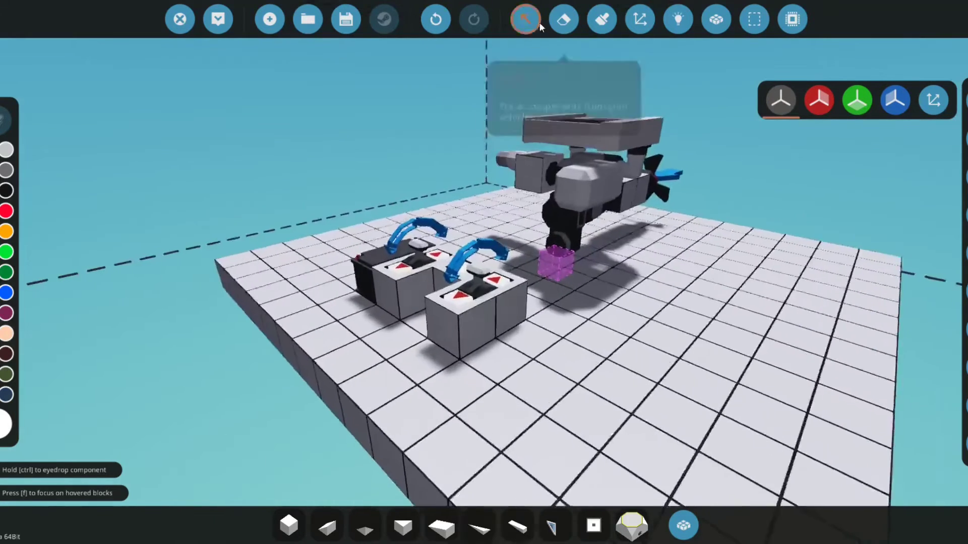
- Set the display name of the lever beside the battery to Throttle and of the other lever to Clutch
click(526, 20)
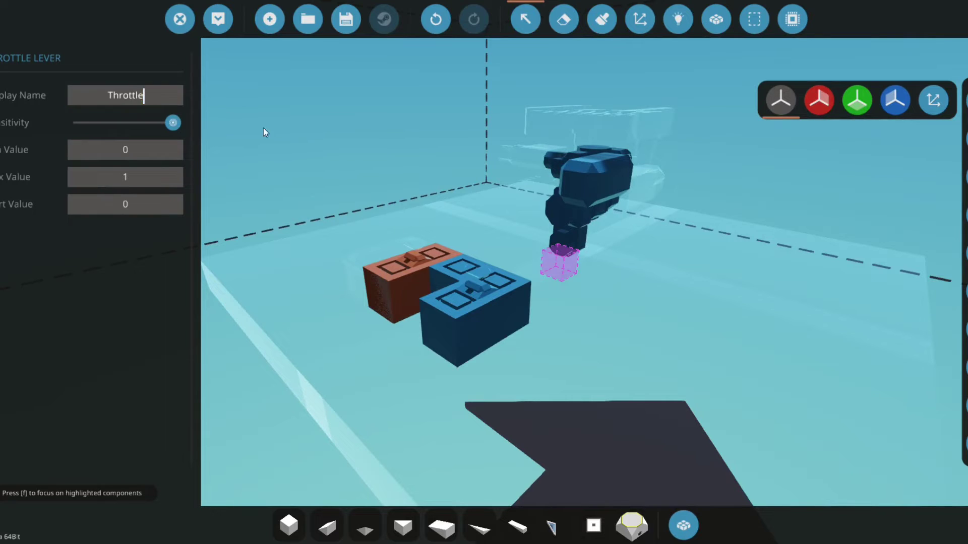
click(143, 93)
text(Clutch)
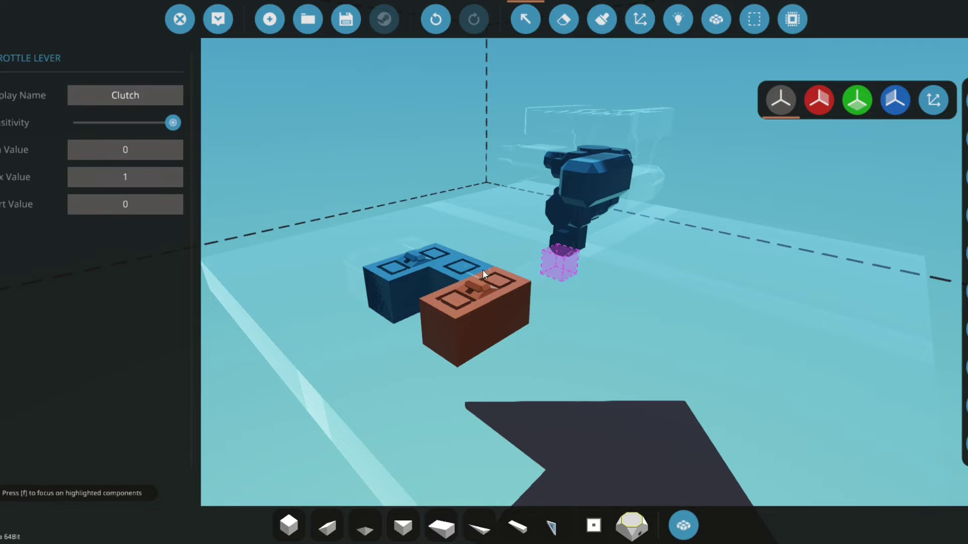
- Set the display name of the push button between the levers to Starter
click(455, 258)
key(w)
key(a)
click(565, 356)
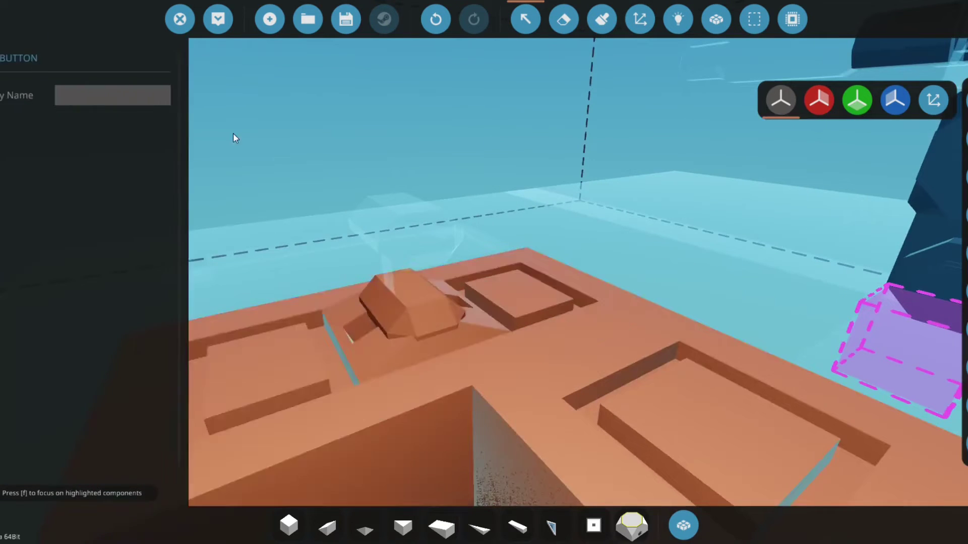
click(120, 98)
text(Starter)
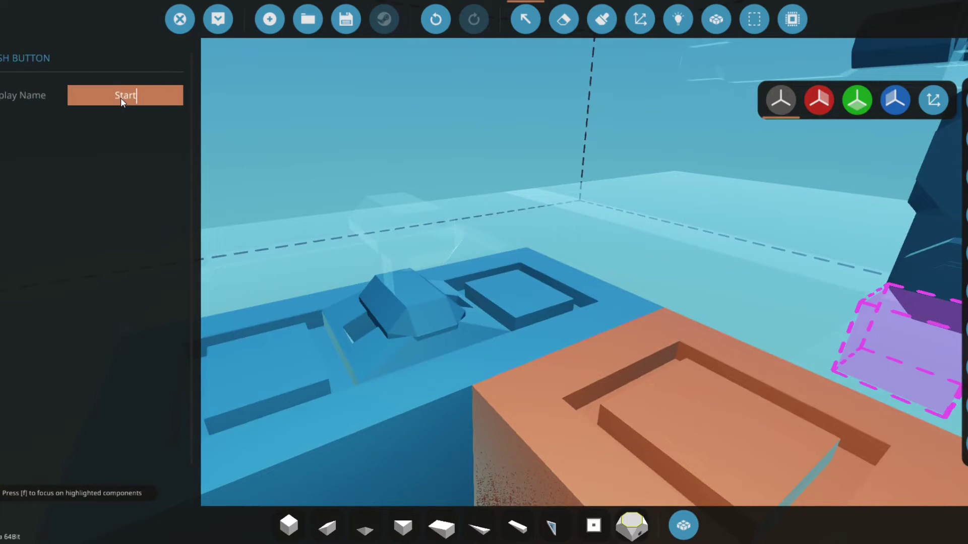
key(Return)
- Wire the Starter button to the Modular Engine Starter and the two levers to the engine's number inputs, and connect the electrical nodes
click(678, 19)
key(s)
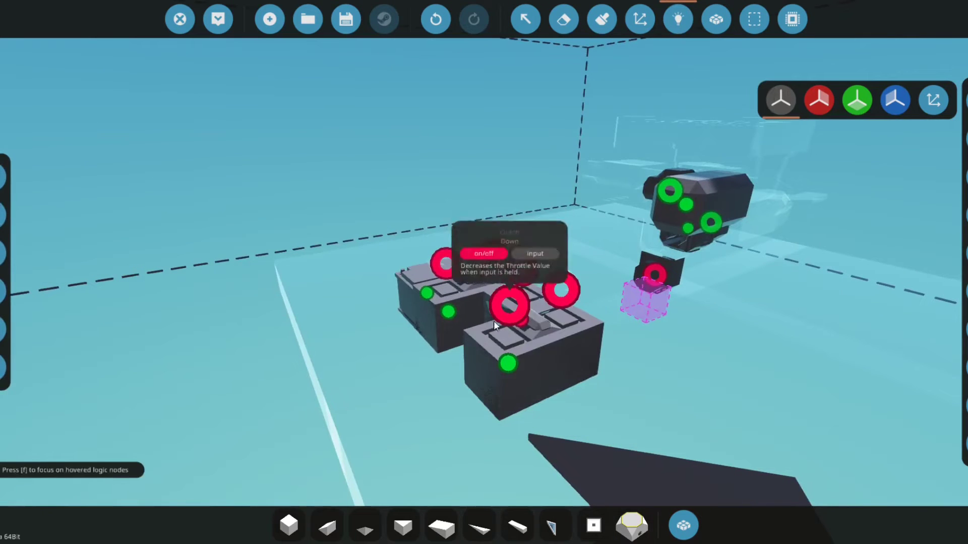
key(d)
mouse_move(497, 316)
mouse_down()
mouse_move(582, 270)
mouse_move(609, 276)
mouse_up()
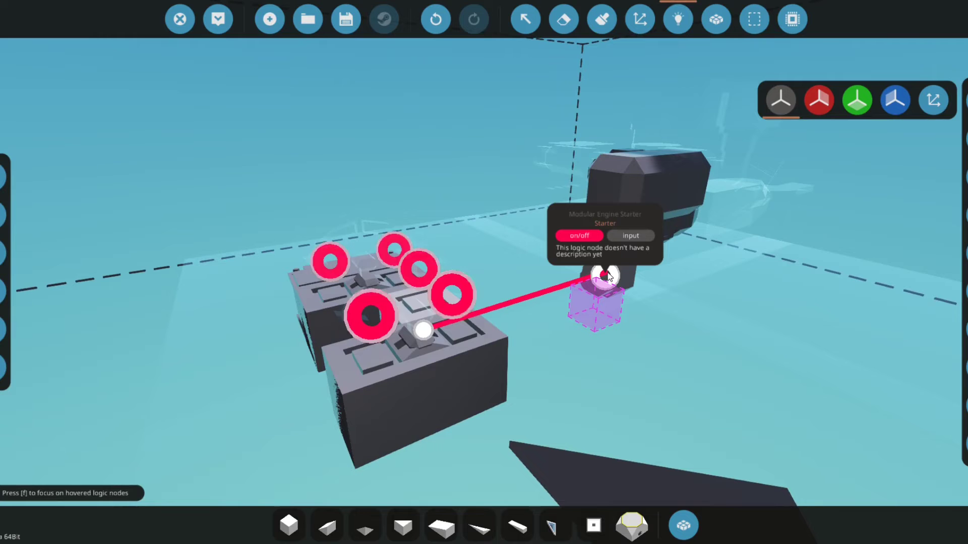
drag(381, 390, 674, 217)
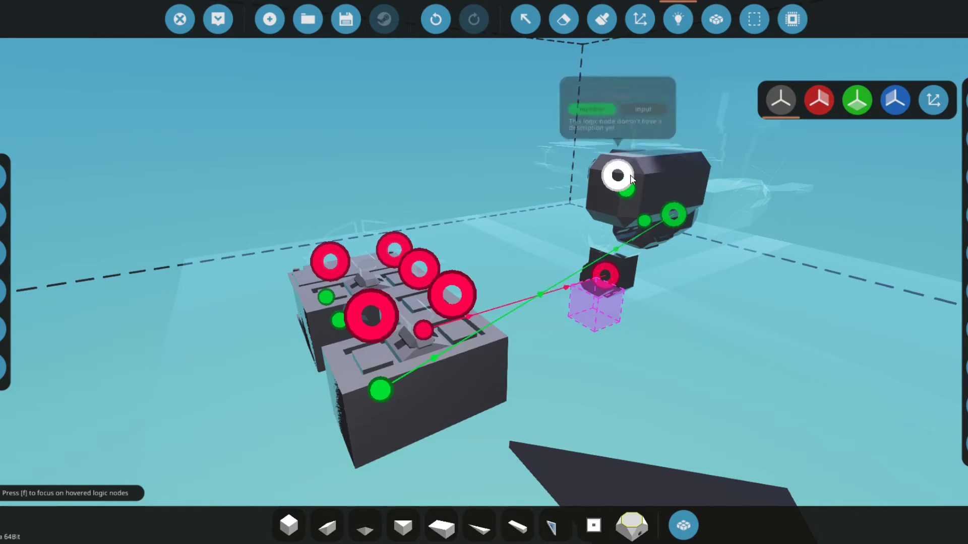
drag(629, 179, 464, 298)
drag(378, 319, 615, 274)
click(2, 253)
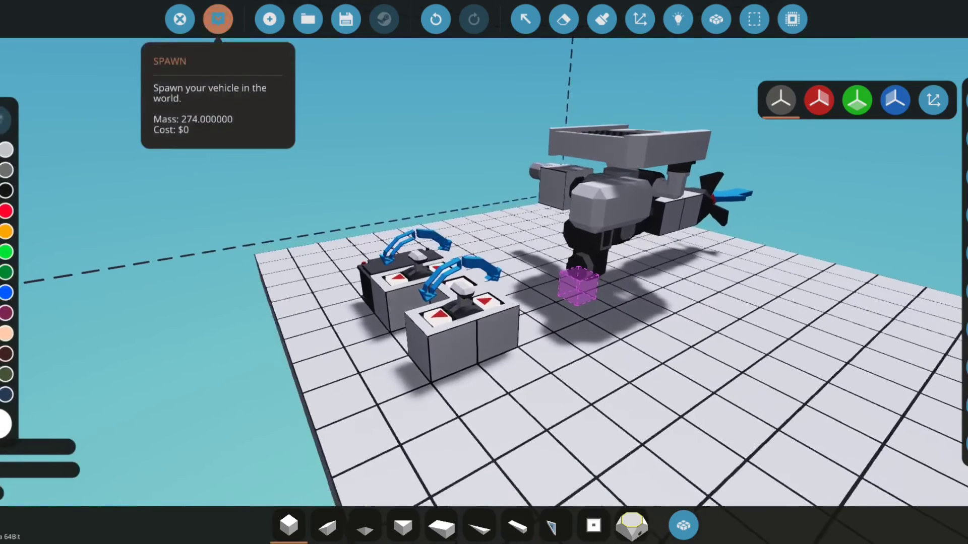
- Spawn the vehicle in the world and test the engine with the Throttle lever and Starter button
click(218, 19)
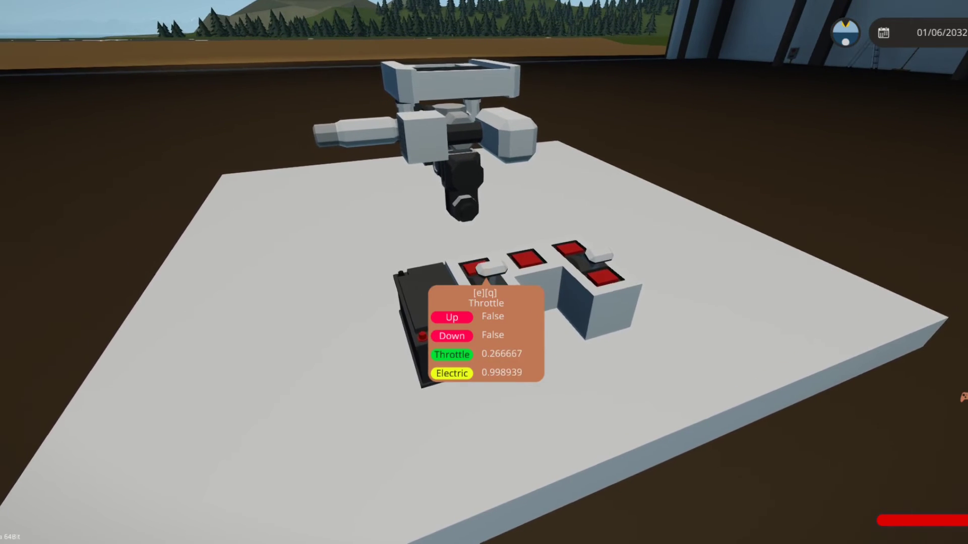
key(e)
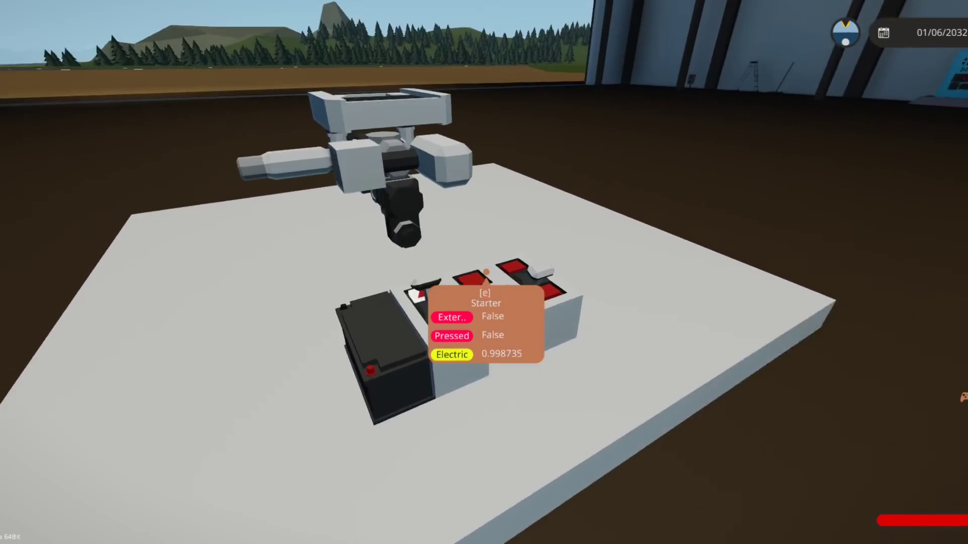
key(a)
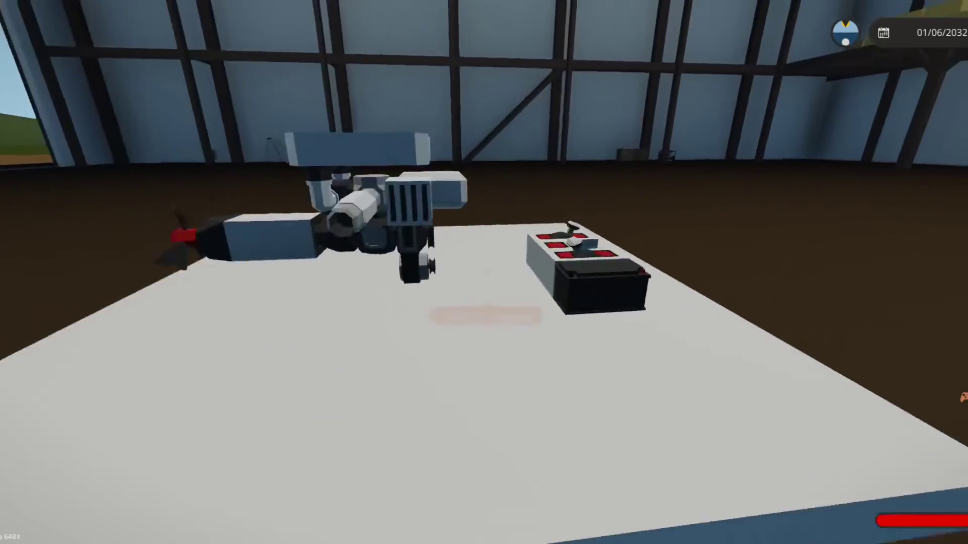
key(space)
key(w)
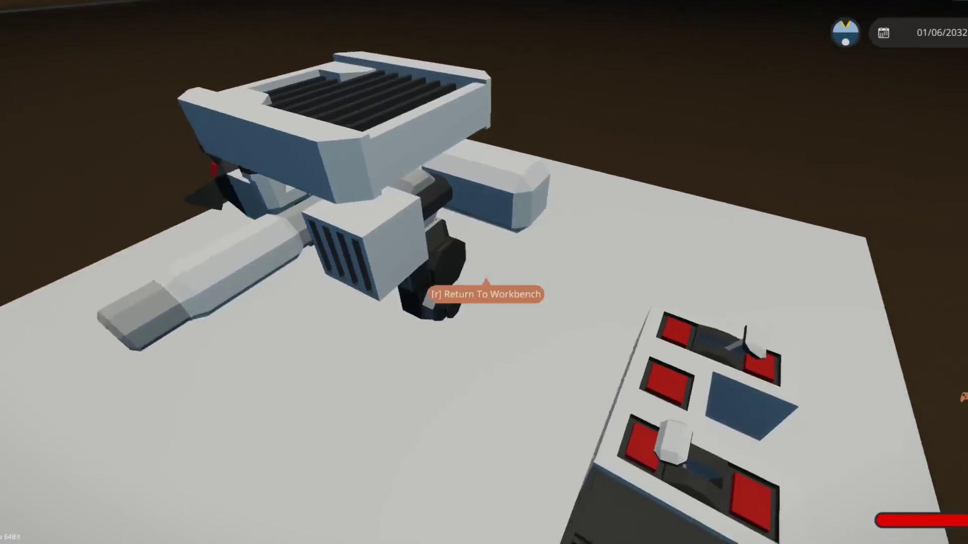
key(e)
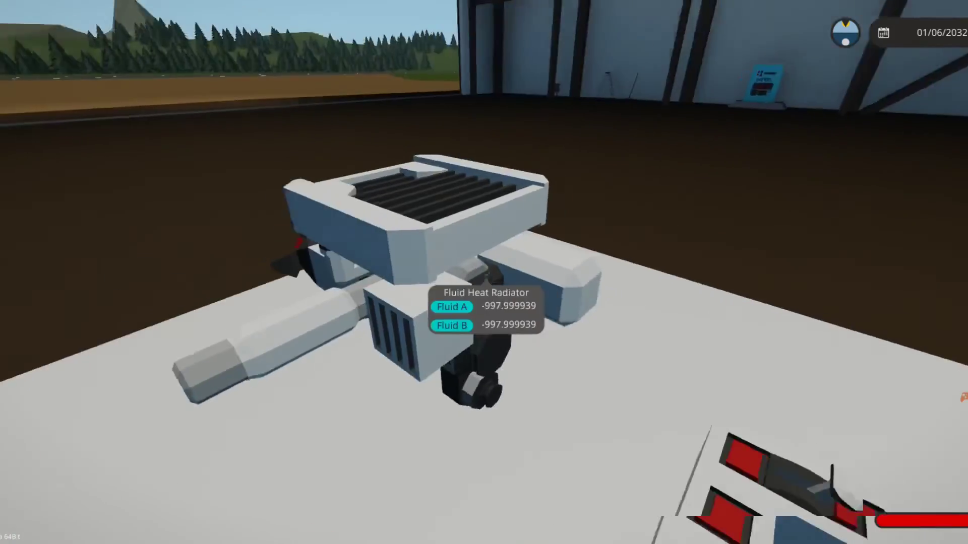
- Raise the Throttle lever beside the battery to 0.75 and check the engine and its heat radiator
key(d)
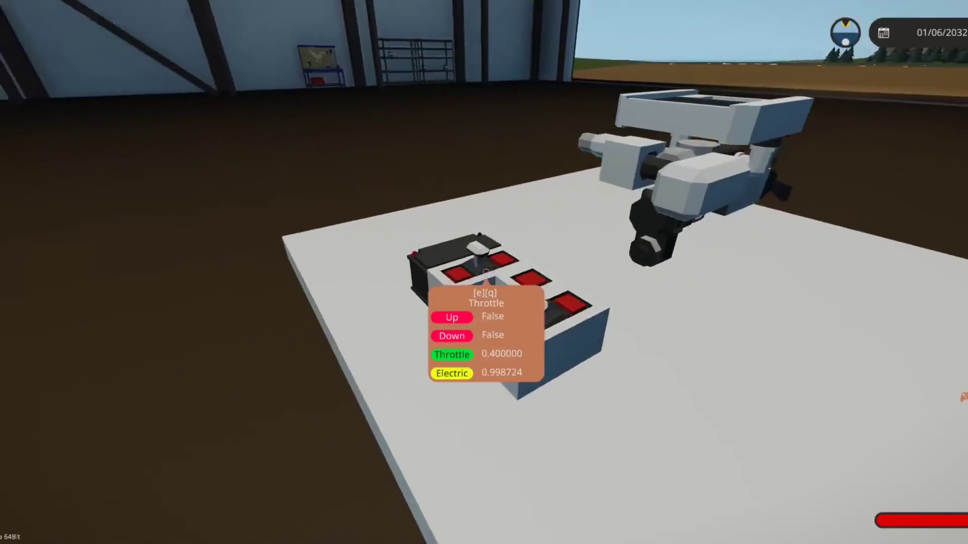
key(space)
key(d)
key(w)
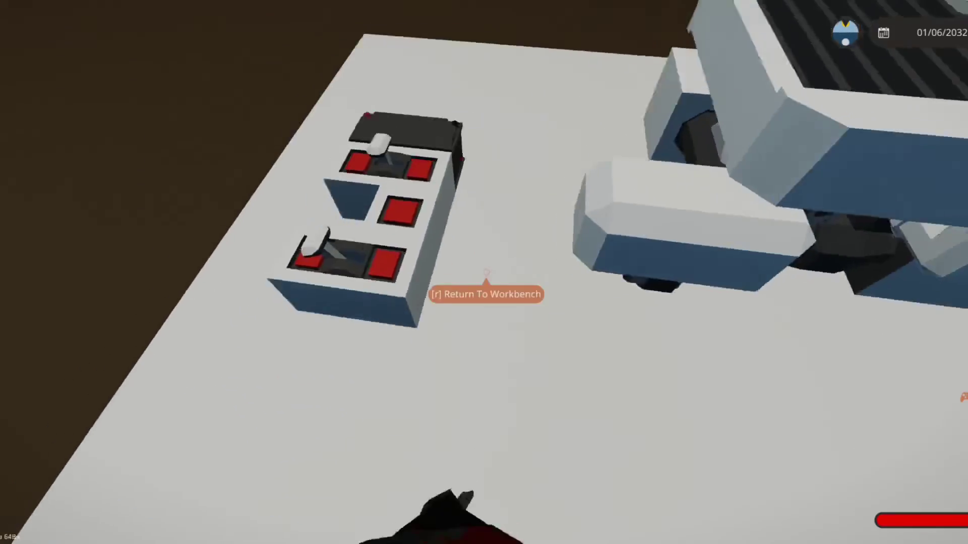
key(a)
key(s)
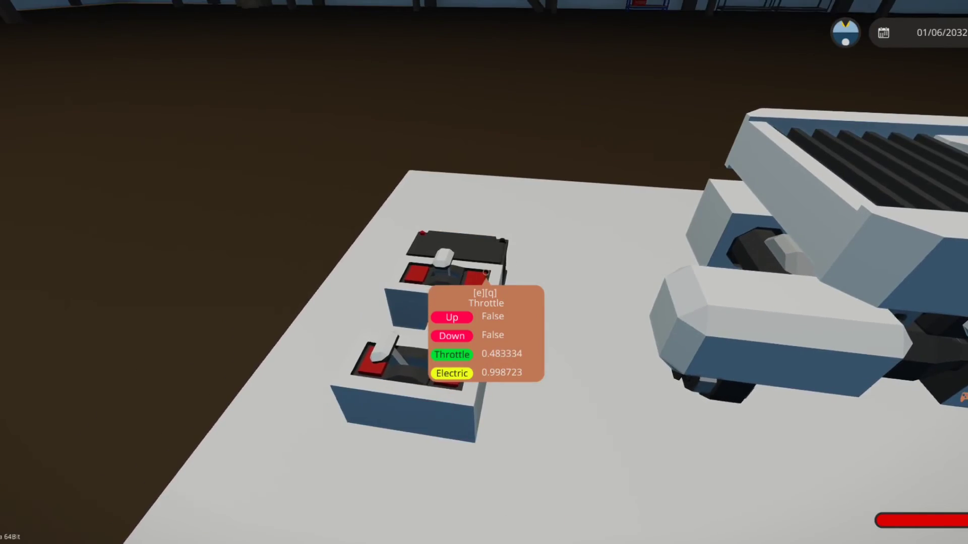
key(w)
key(d)
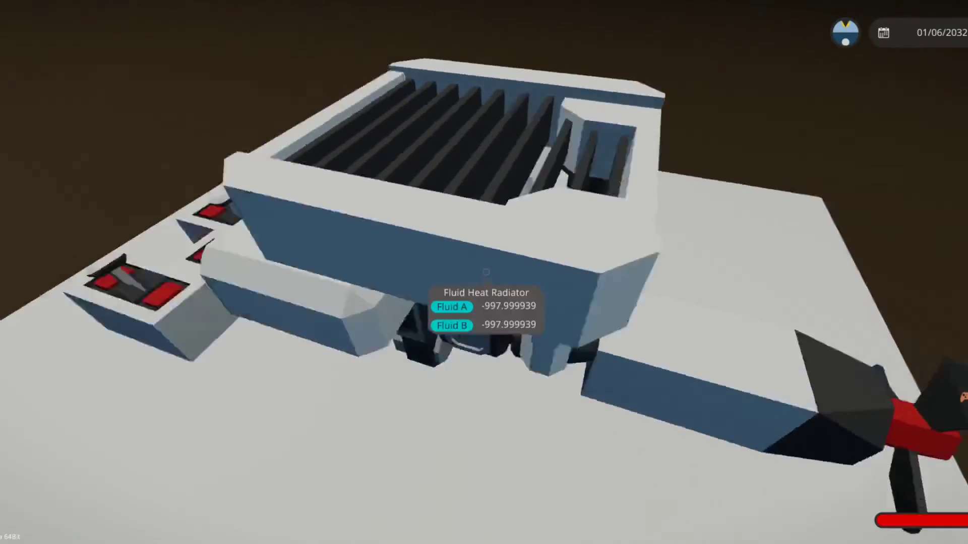
key(a)
key(e)
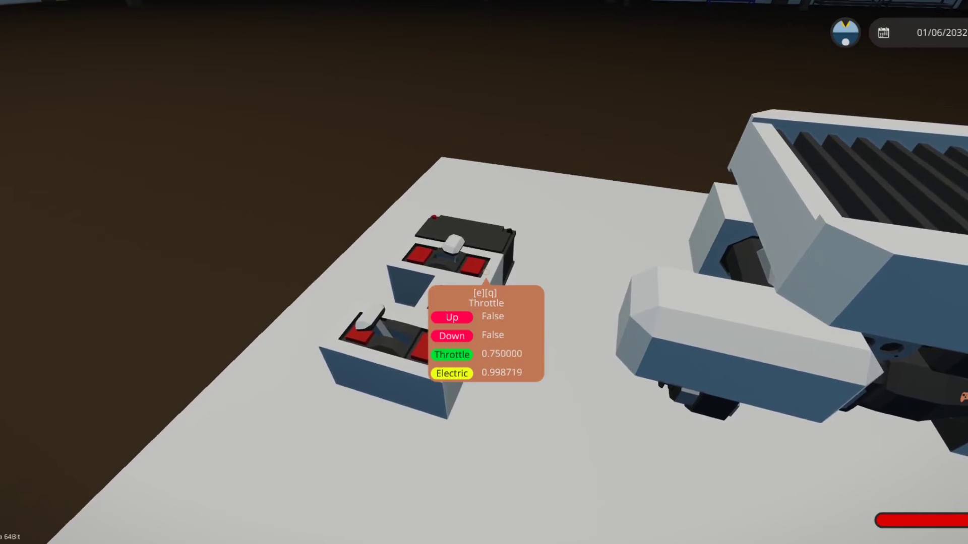
key(e)
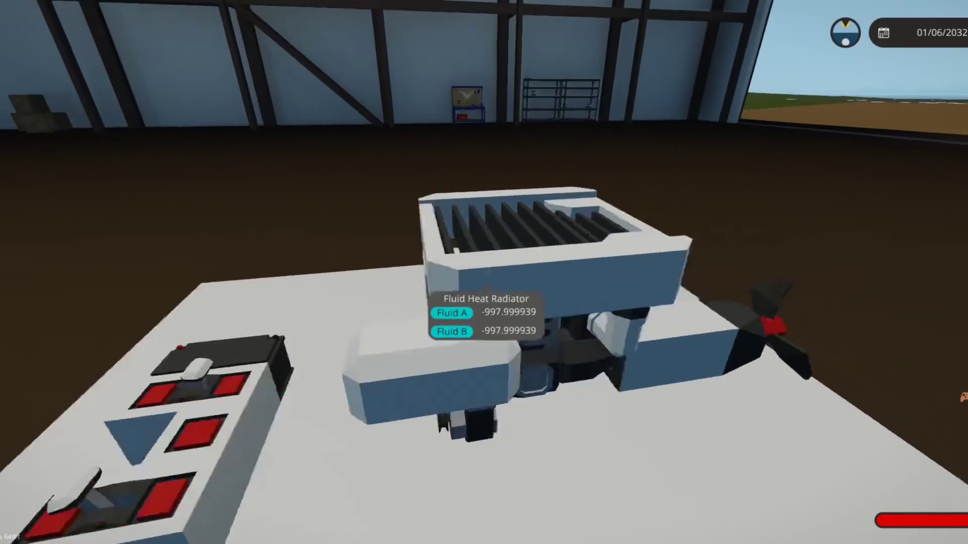
- Crank the engine with the Starter button and inspect the engine and propeller from the side
key(d)
key(a)
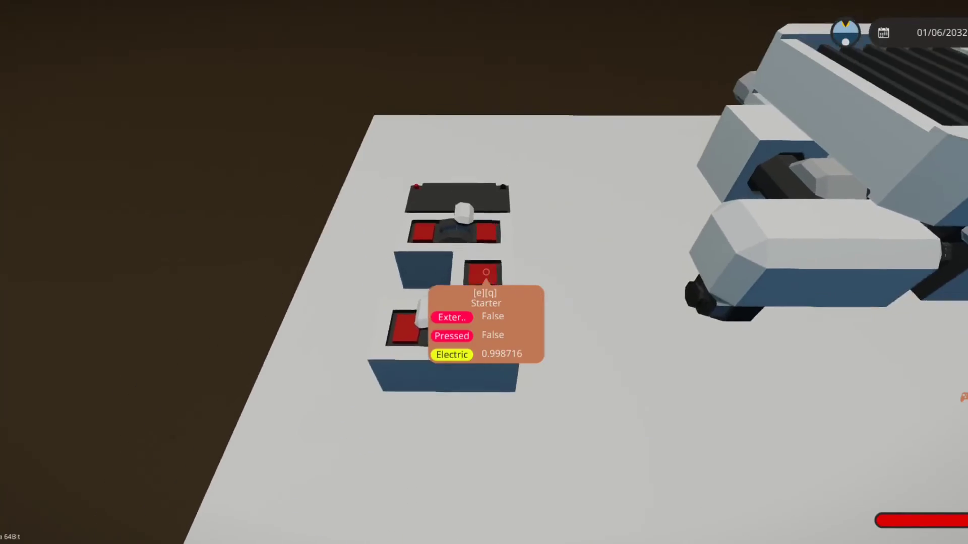
key(s)
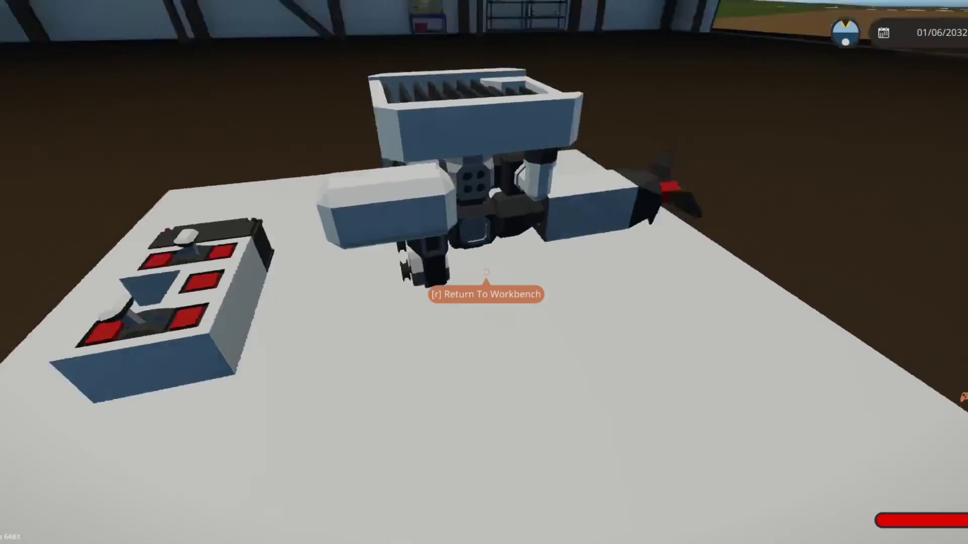
key(ctrl)
key(d)
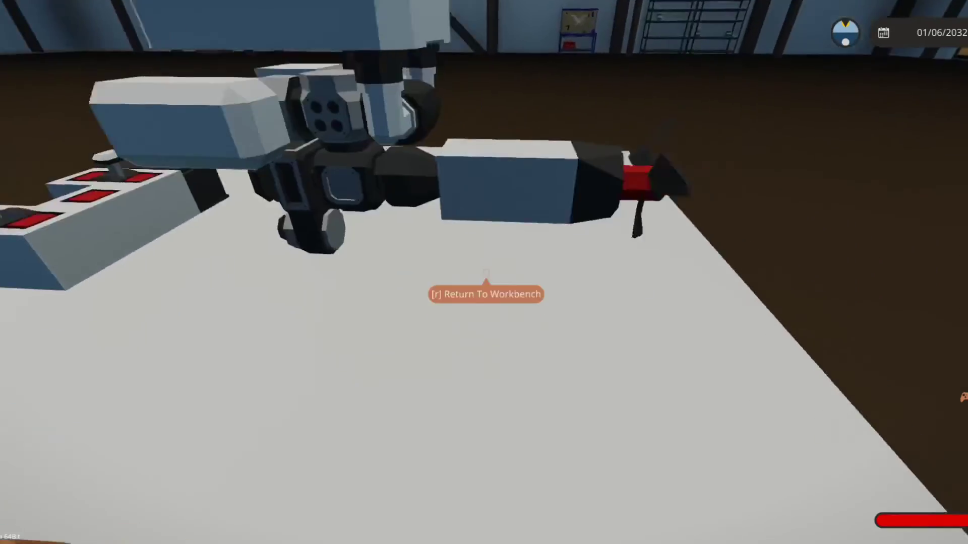
- Set the Clutch lever to 0.25 and inspect the propeller and the small fluid tank from close up and in third person
key(a)
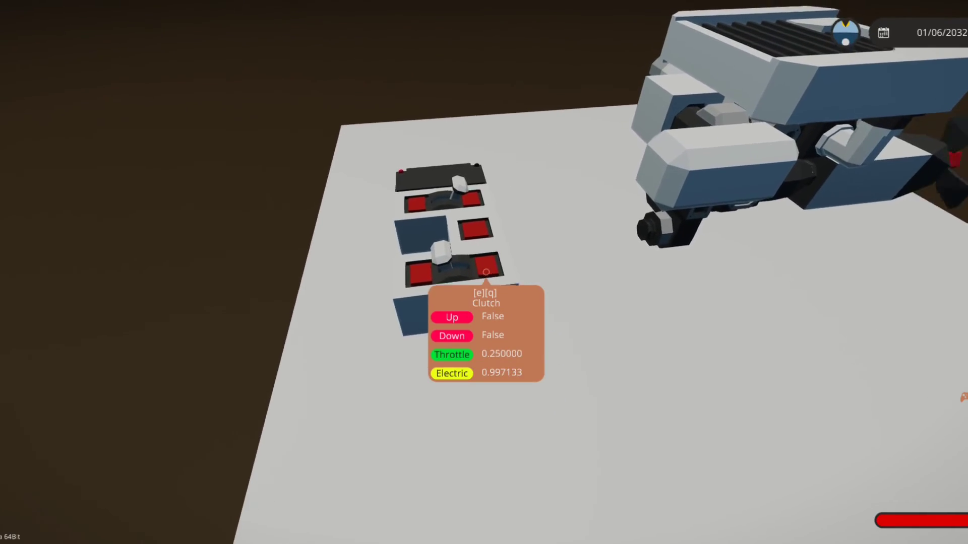
key(d)
key(Tab)
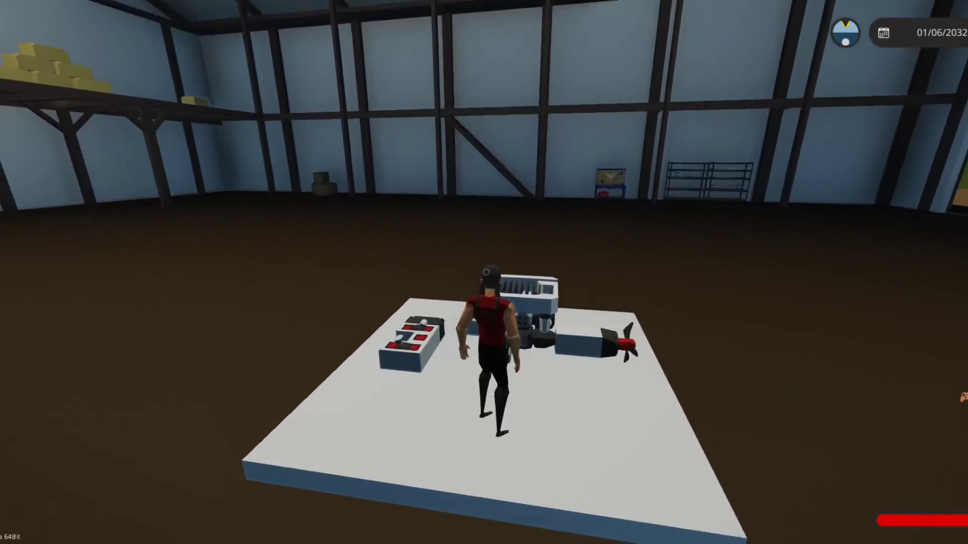
key(Tab)
key(d)
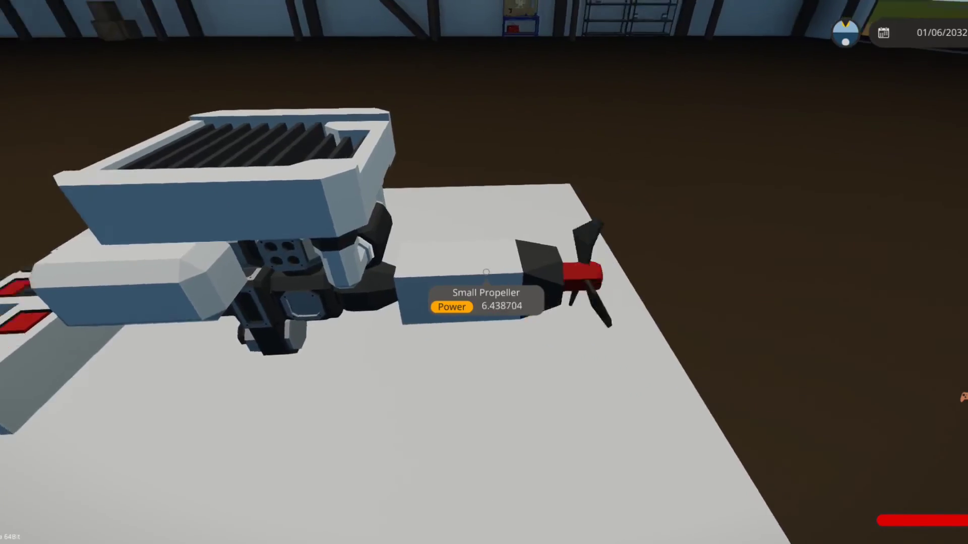
key(a)
mouse_move(486, 272)
key(d)
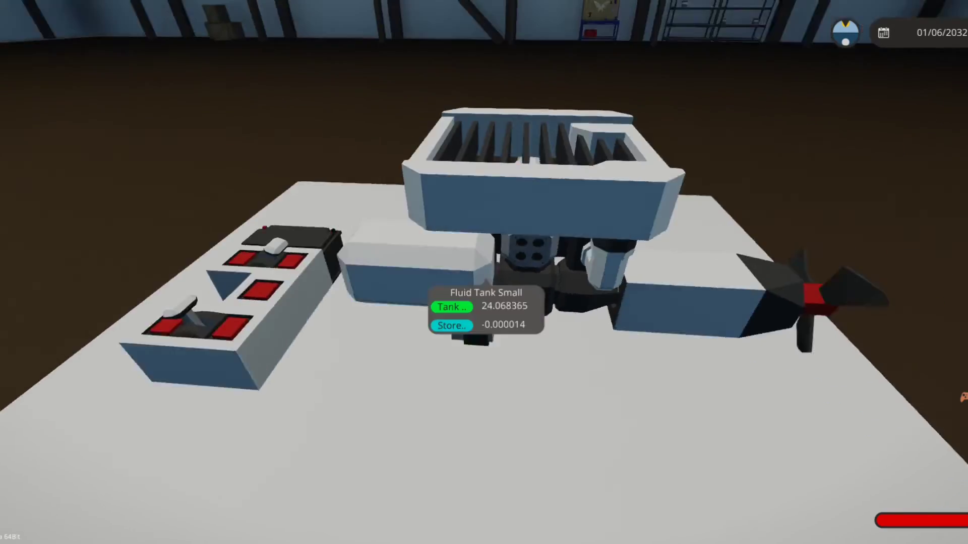
key(Tab)
scroll(486, 272, down, 2)
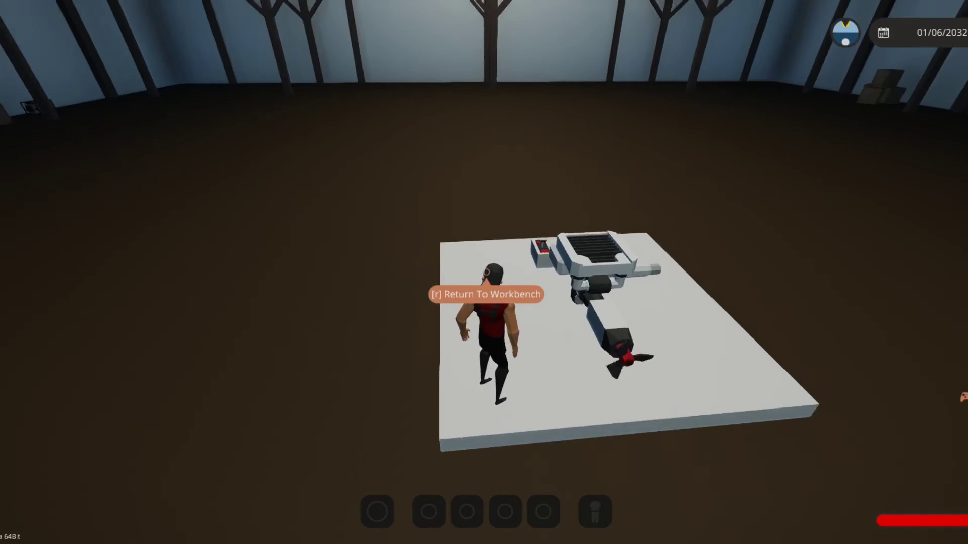